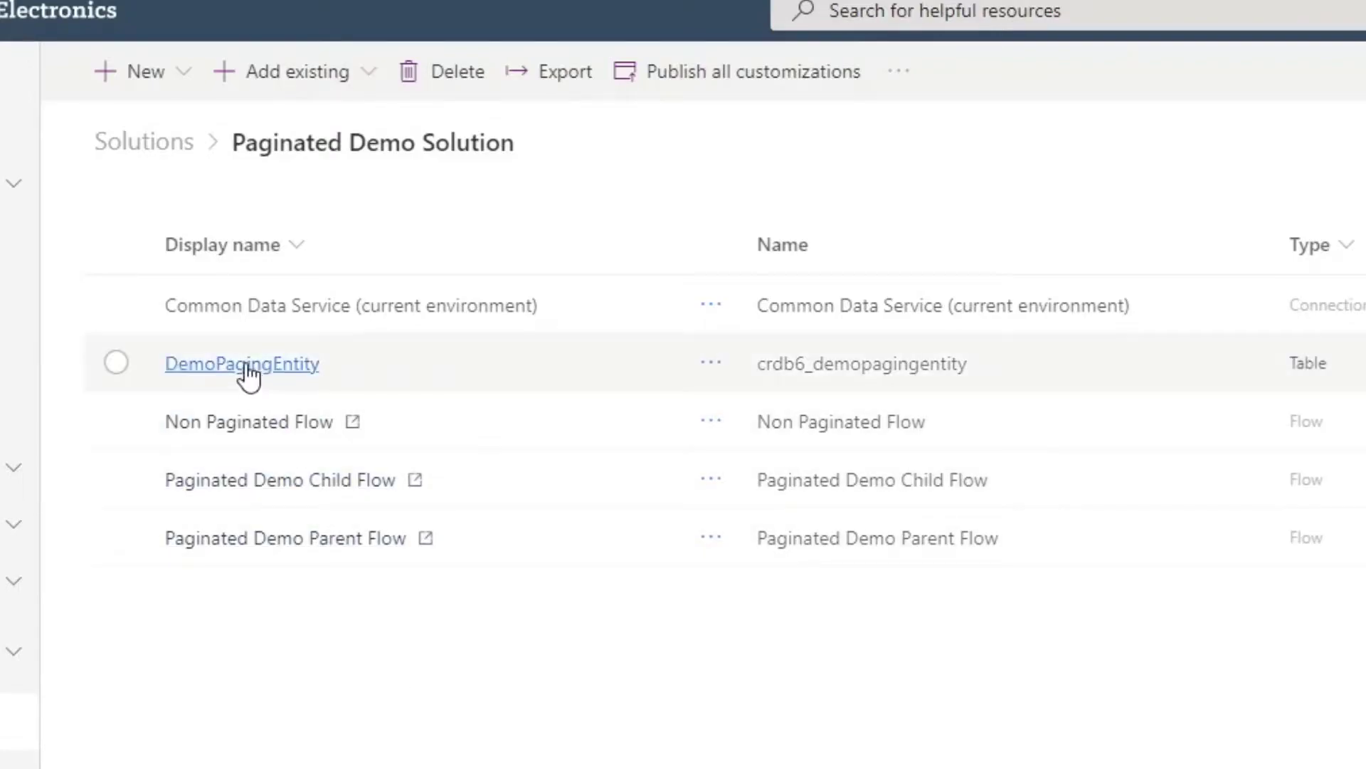
# Open the DemoPagingEntity table from Paginated Demo Solution and view its data.
pyautogui.click(246, 364)
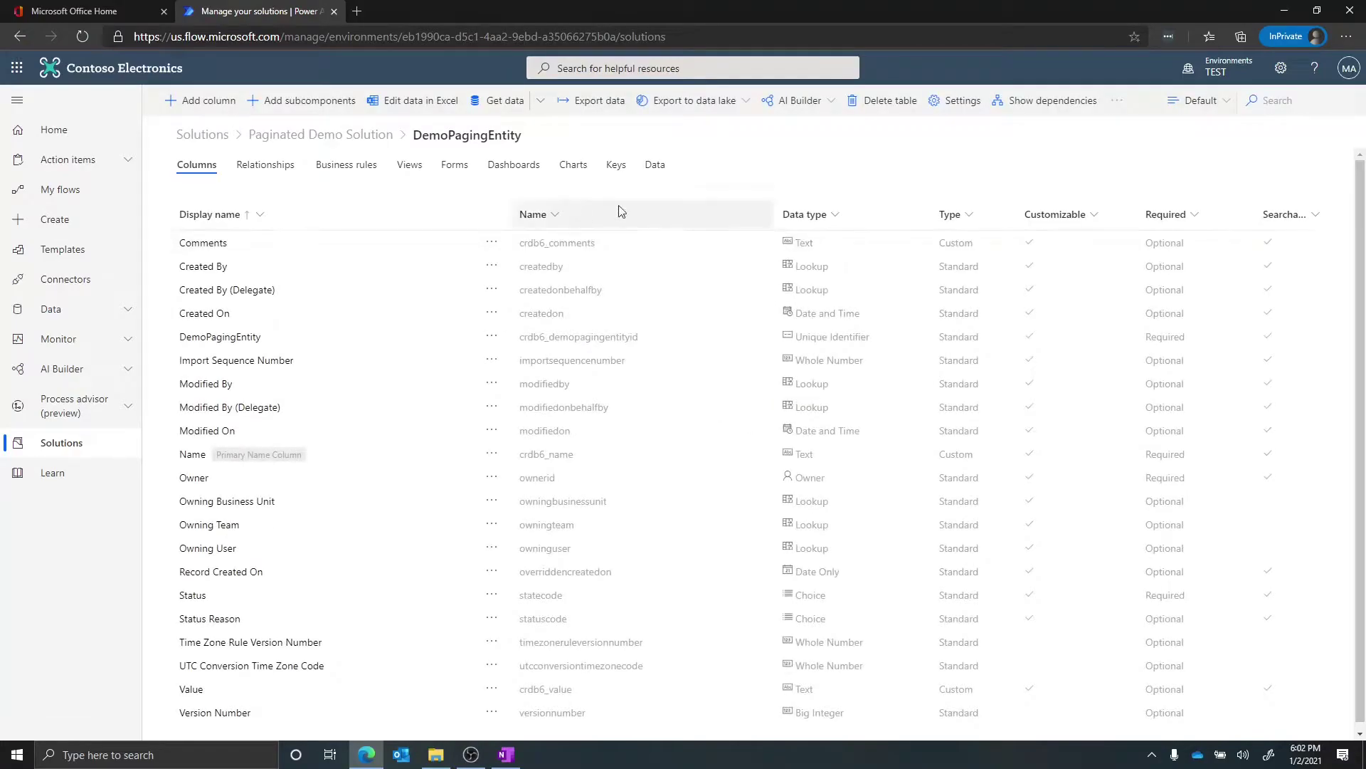
pyautogui.click(655, 166)
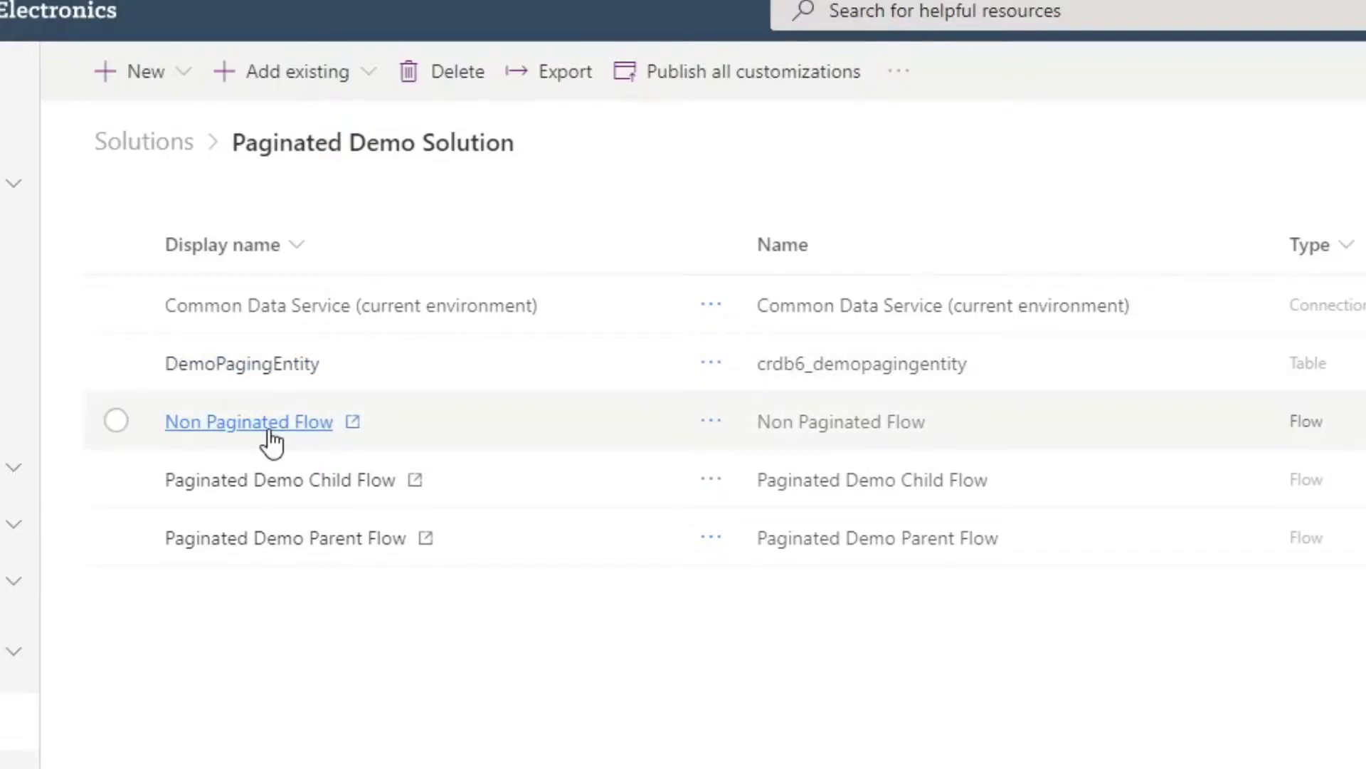
# Open Non Paginated Flow for editing and examine the List records action with its advanced options shown.
pyautogui.click(268, 428)
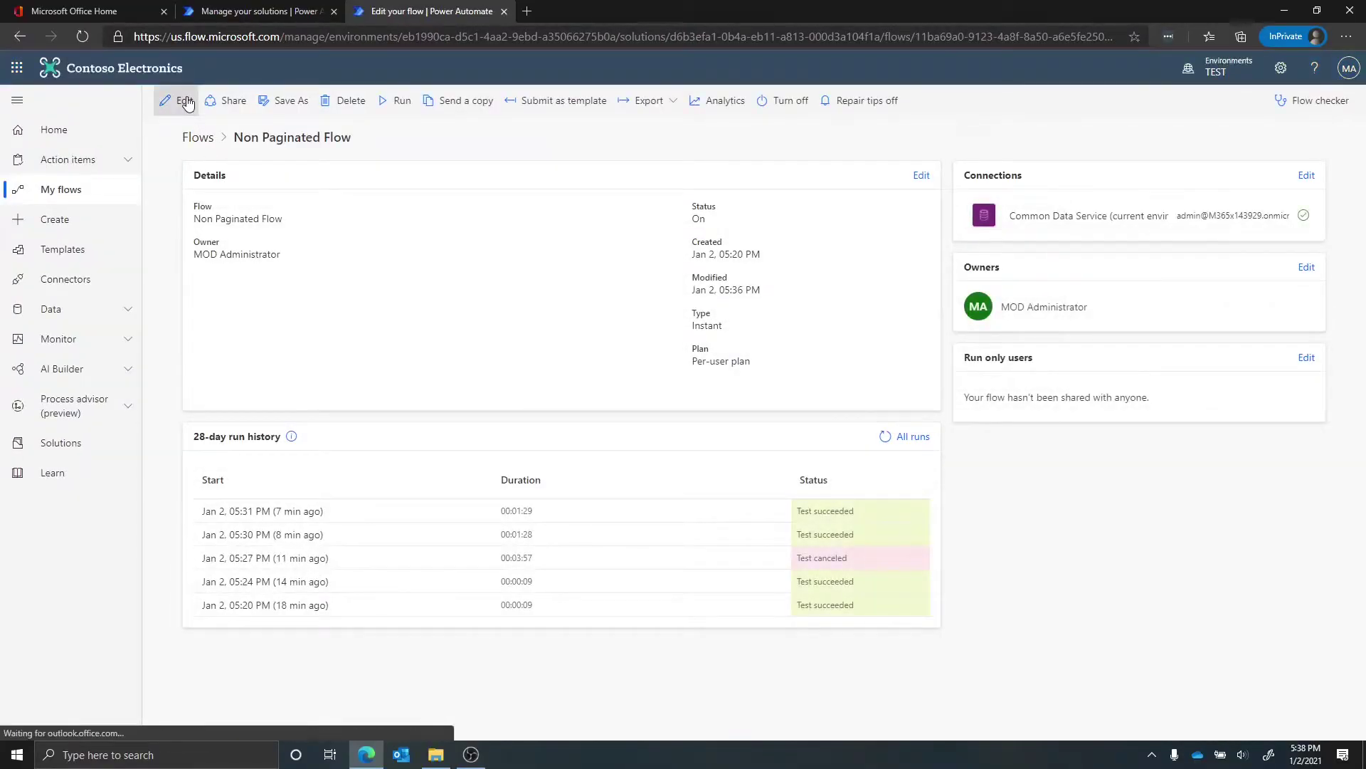
pyautogui.click(180, 100)
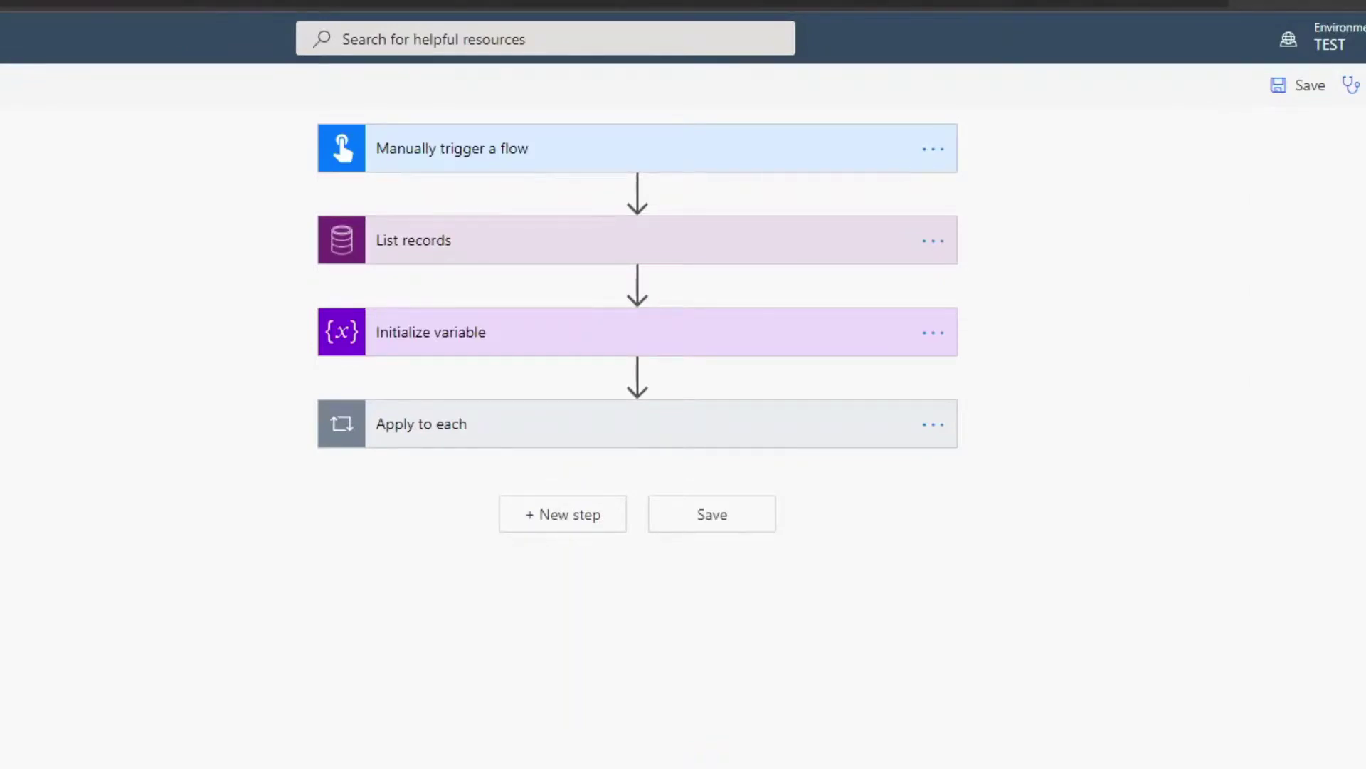
pyautogui.click(507, 262)
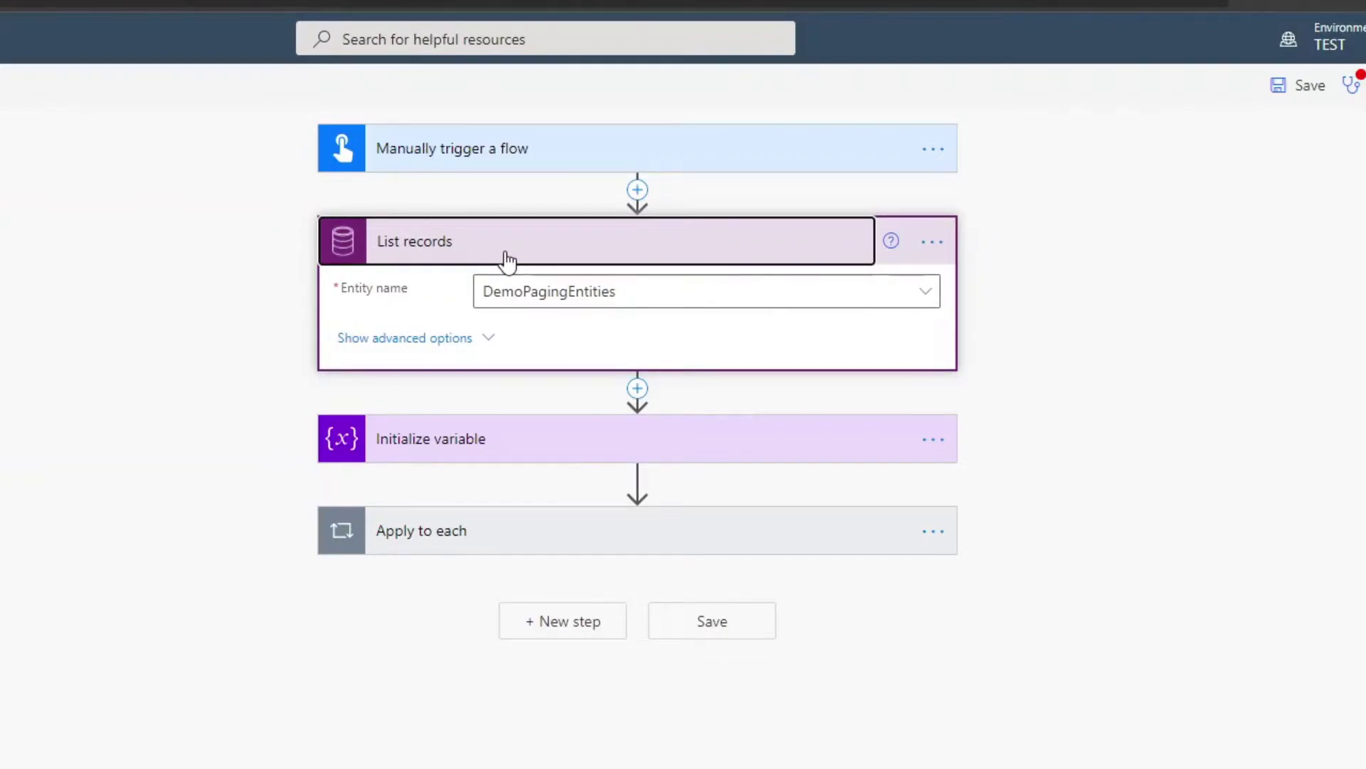
pyautogui.click(427, 339)
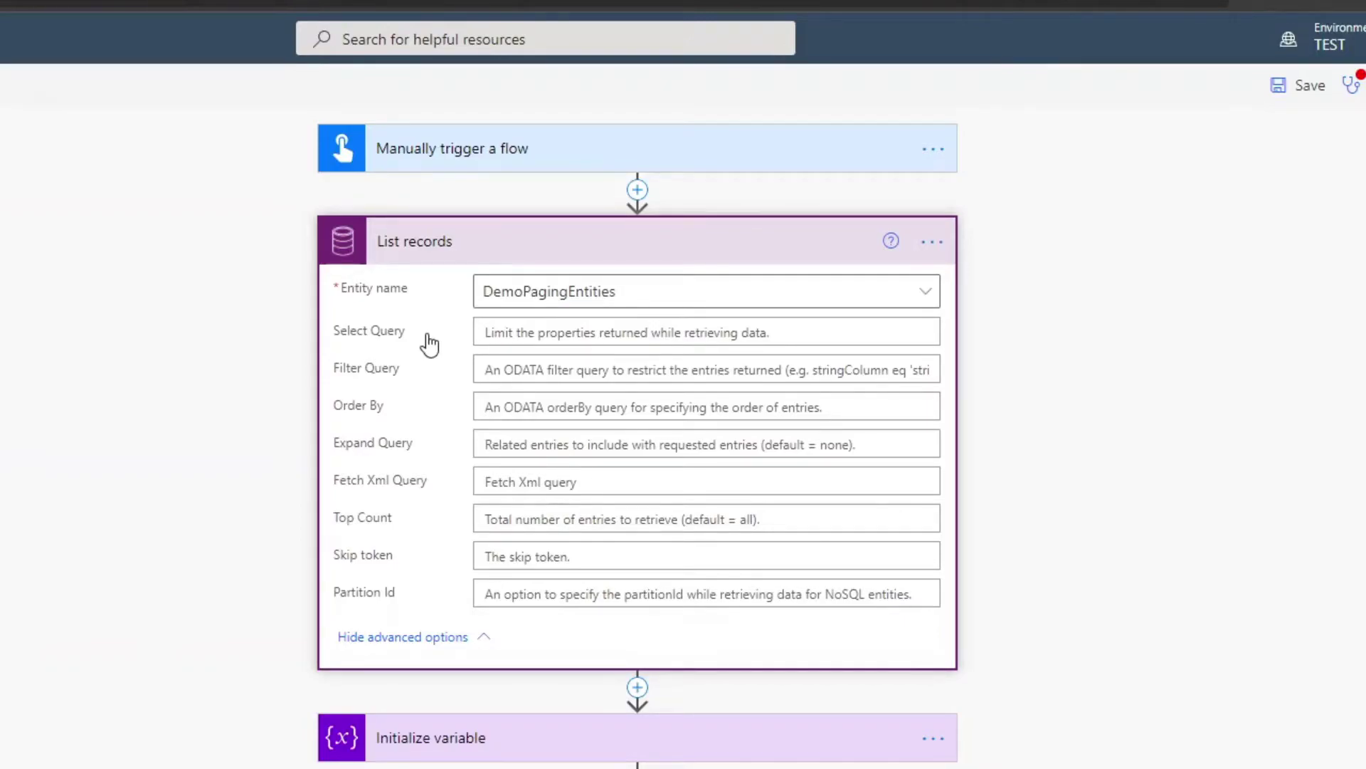
# Try out the Pagination setting of the List records action and close its settings with pagination off.
pyautogui.click(932, 241)
pyautogui.click(1056, 391)
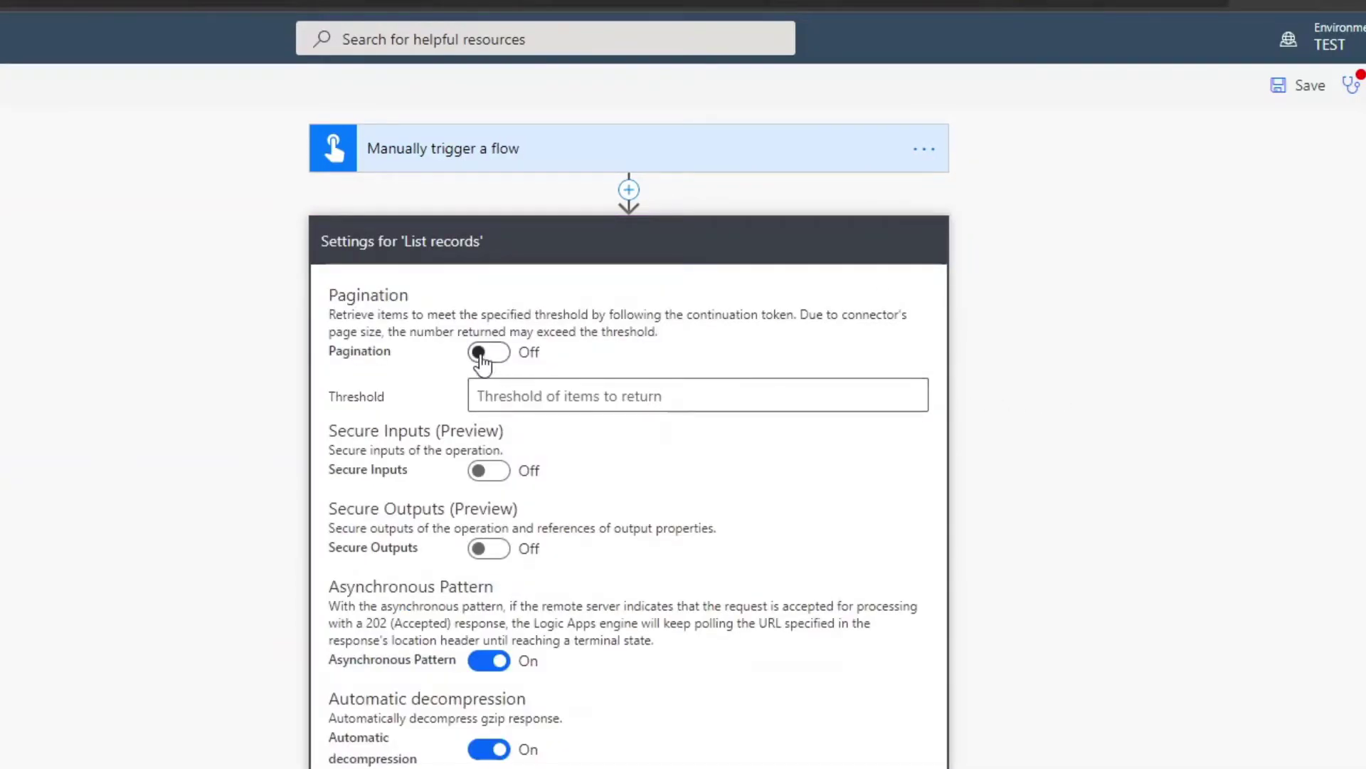
pyautogui.click(503, 360)
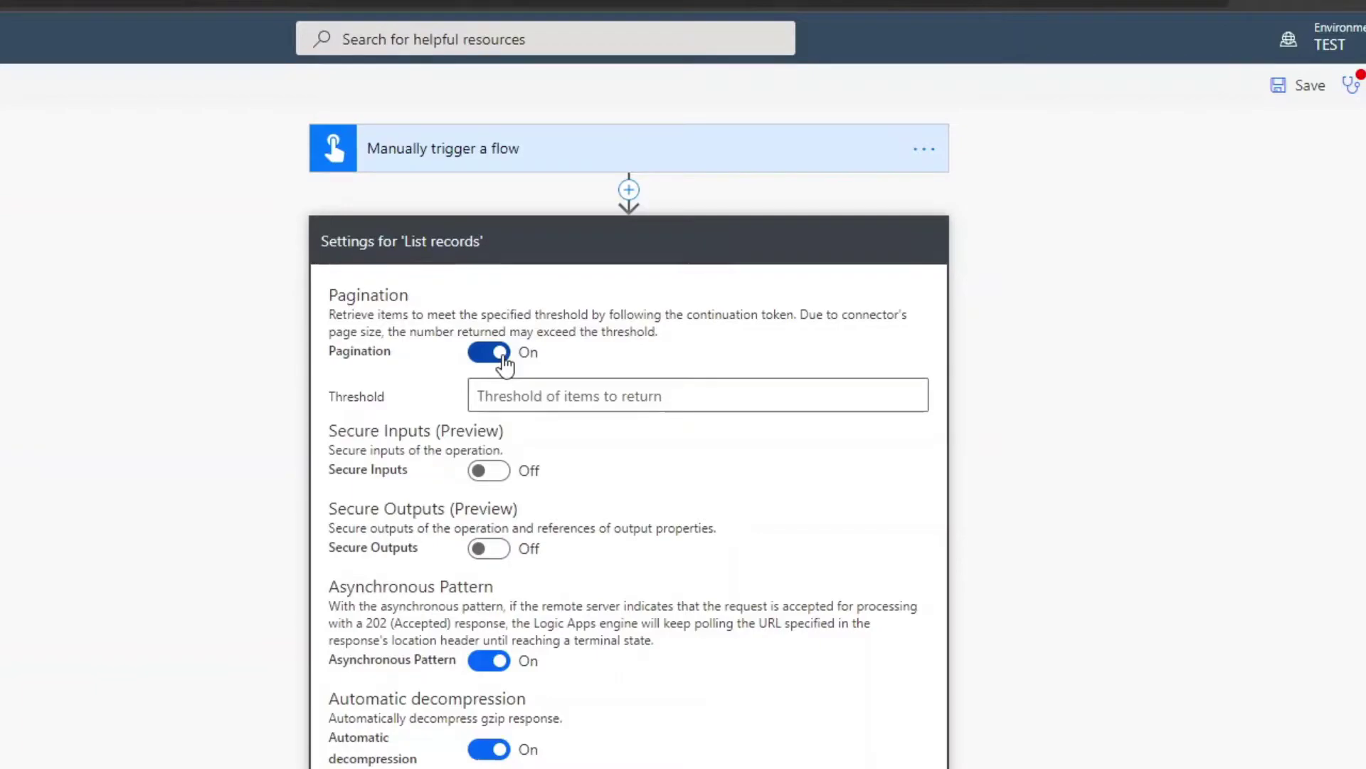
pyautogui.click(548, 407)
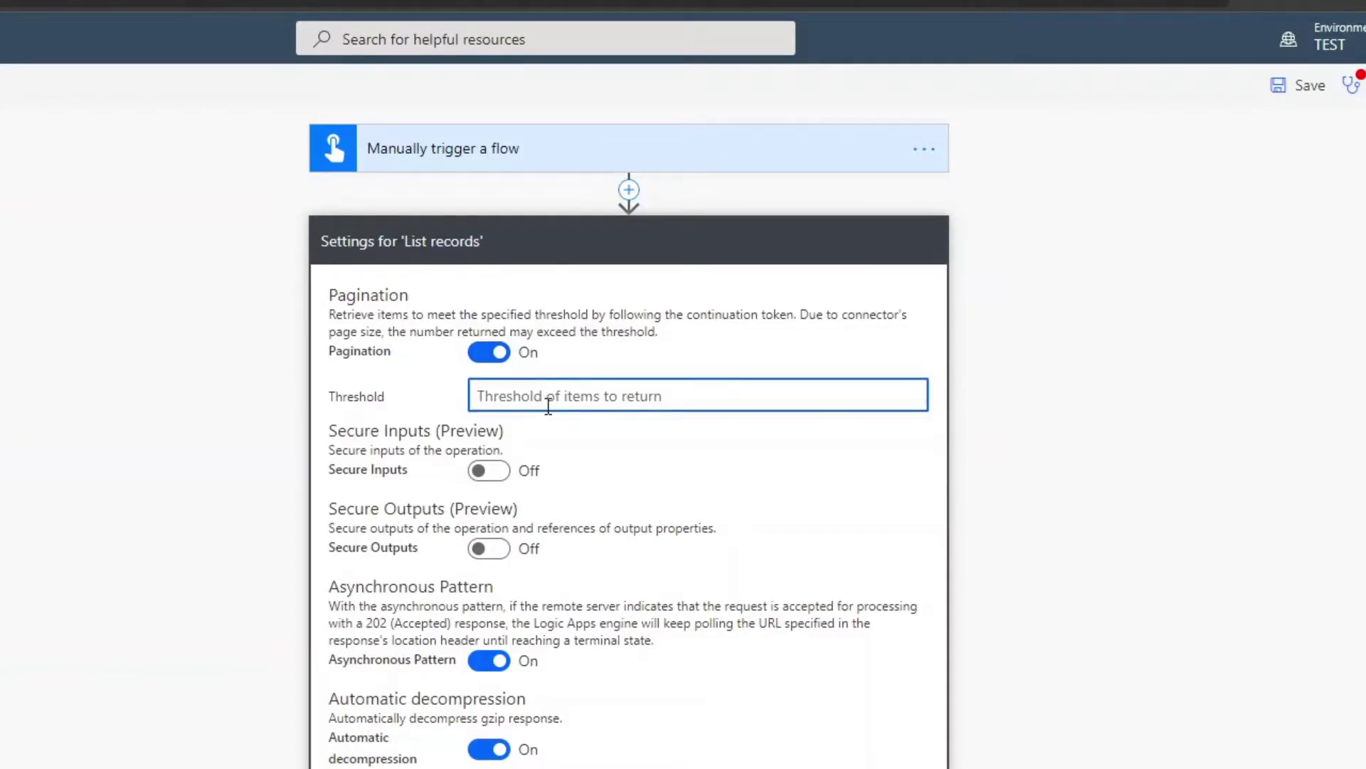
pyautogui.click(481, 353)
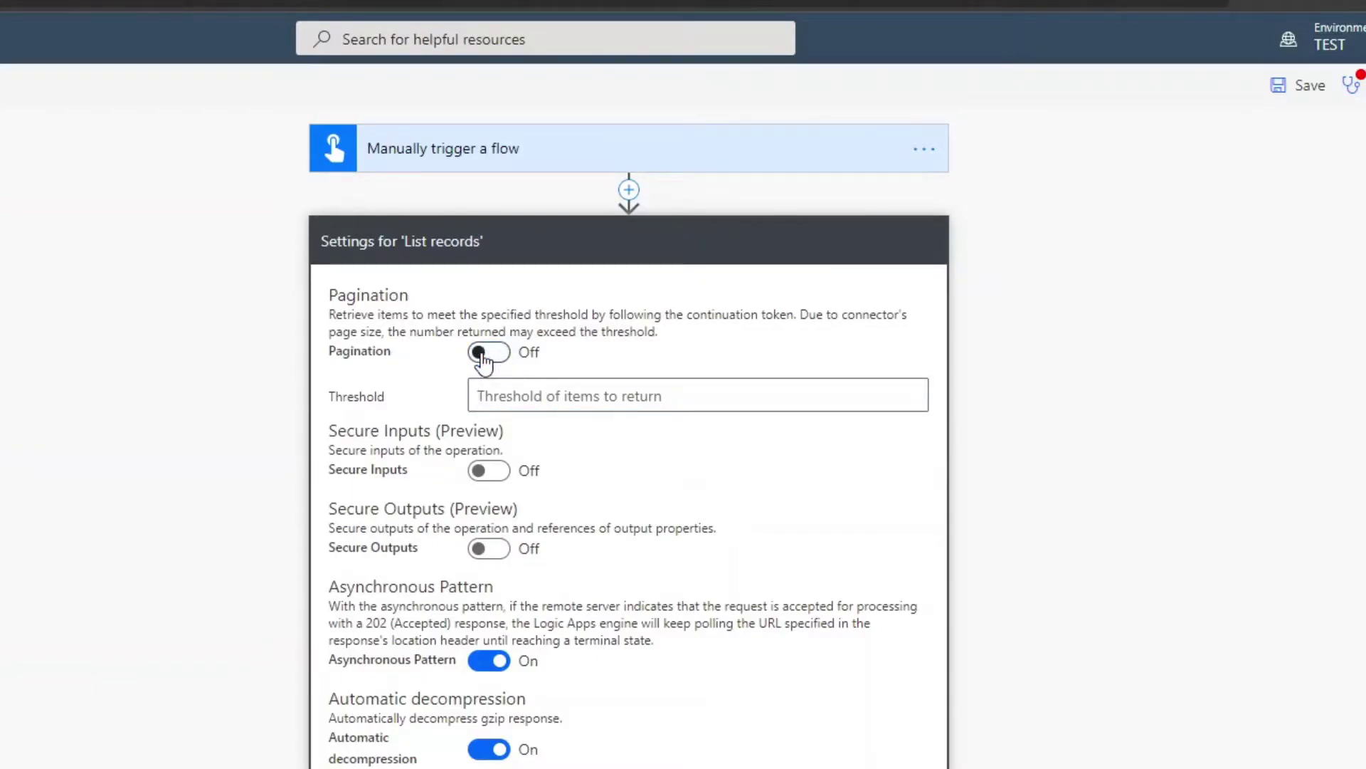
pyautogui.scroll(-5, 546, 540)
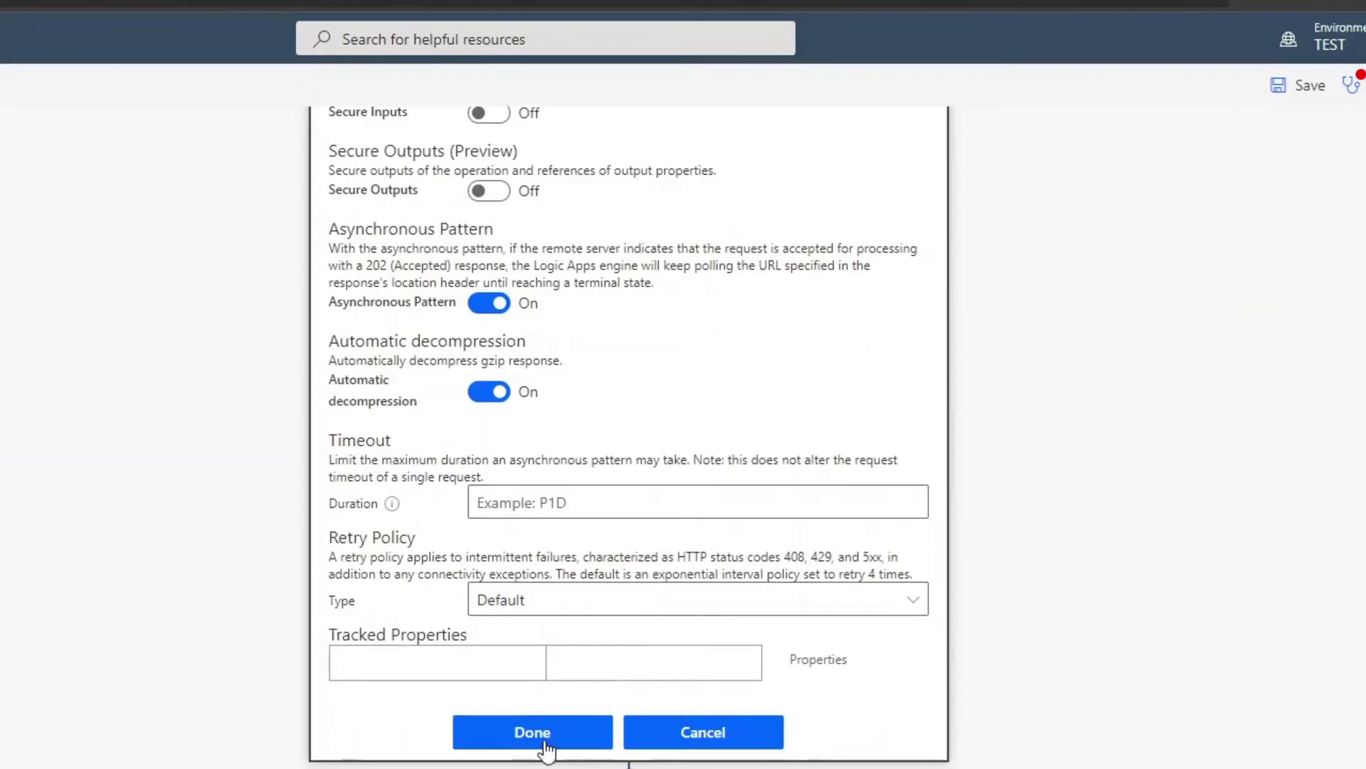
pyautogui.click(546, 741)
# Examine the Initialize variable action, the Apply to each loop and the Compose action inside it.
pyautogui.scroll(-4, 538, 708)
pyautogui.click(524, 497)
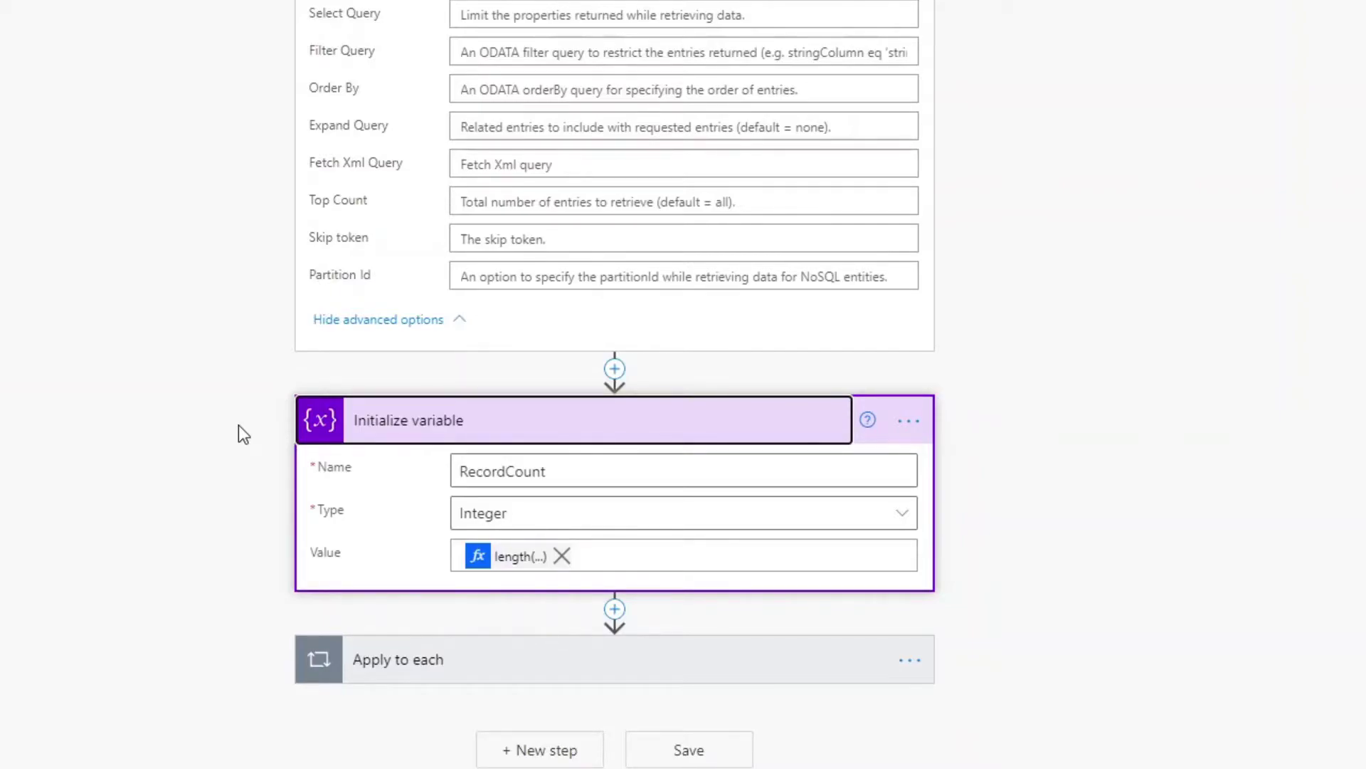
pyautogui.click(427, 664)
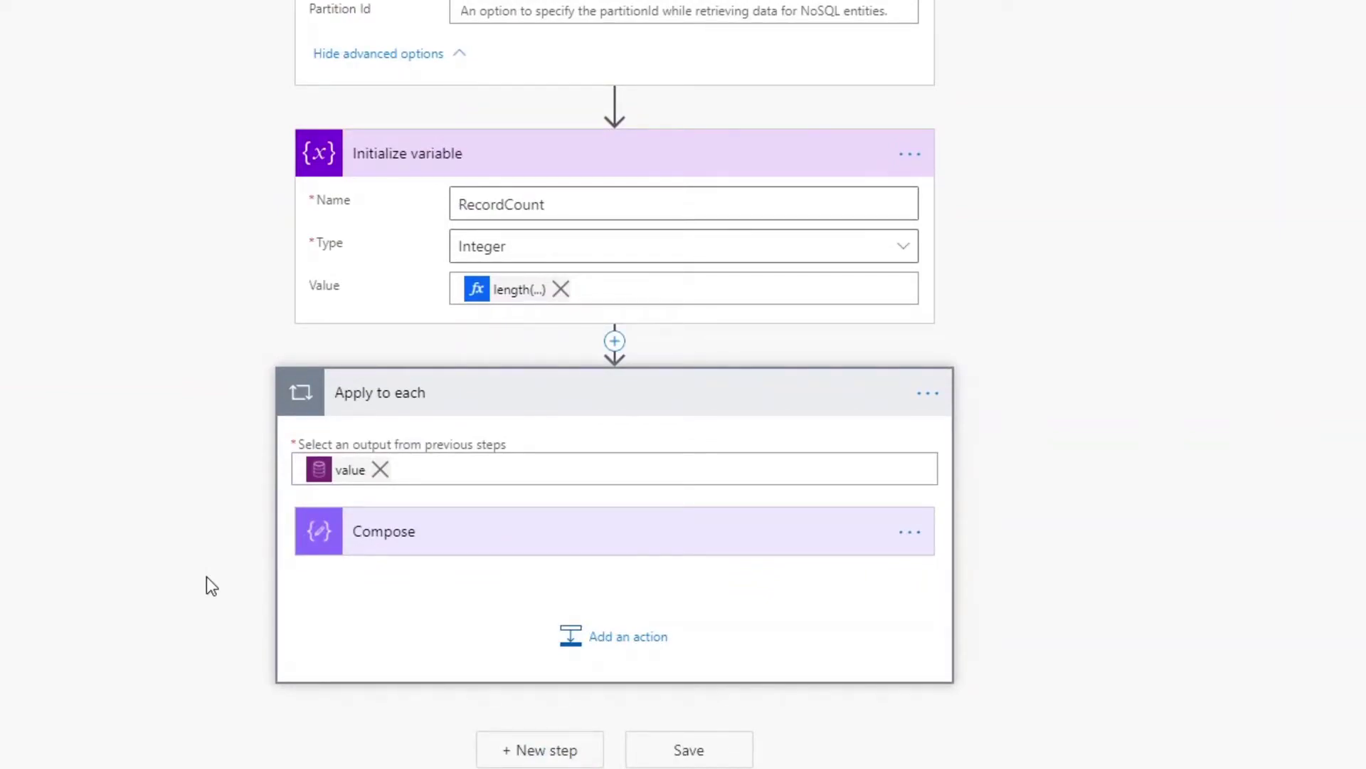
pyautogui.click(418, 550)
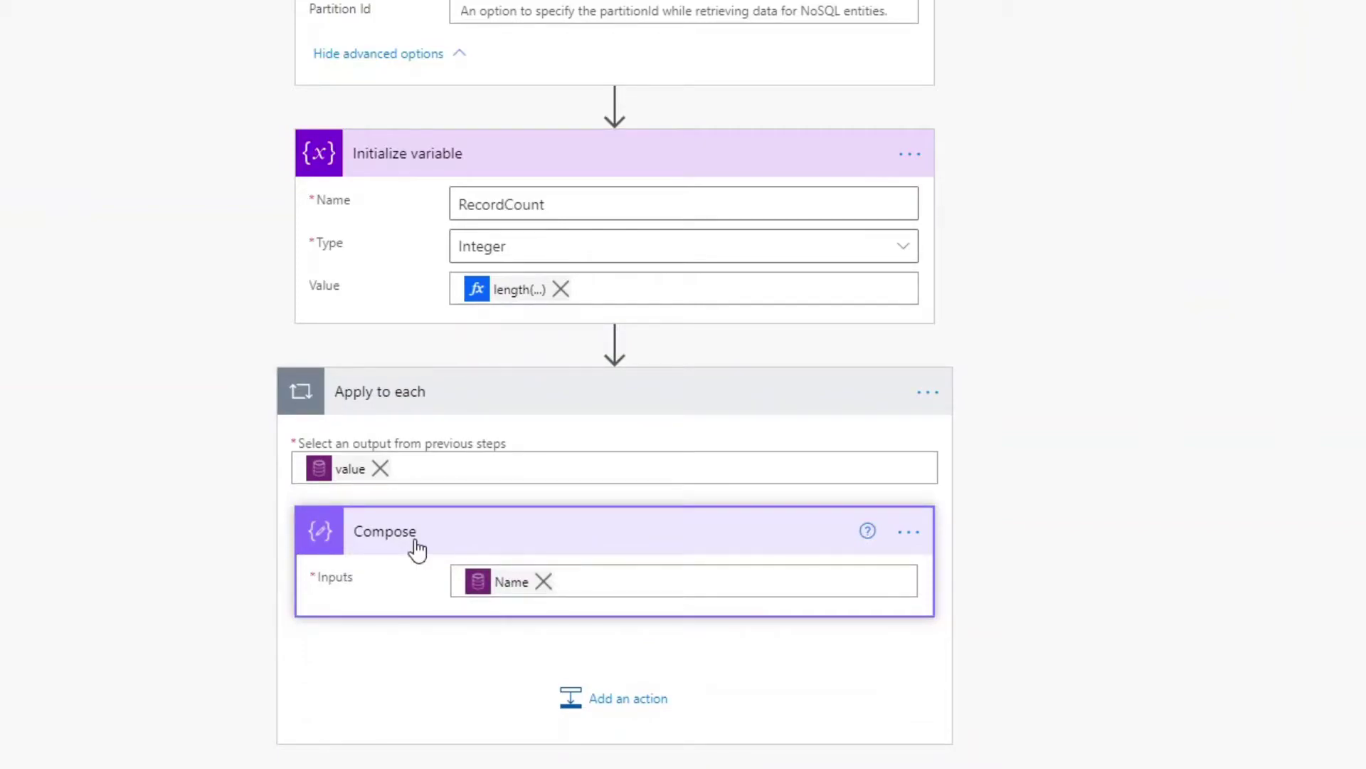
pyautogui.click(418, 549)
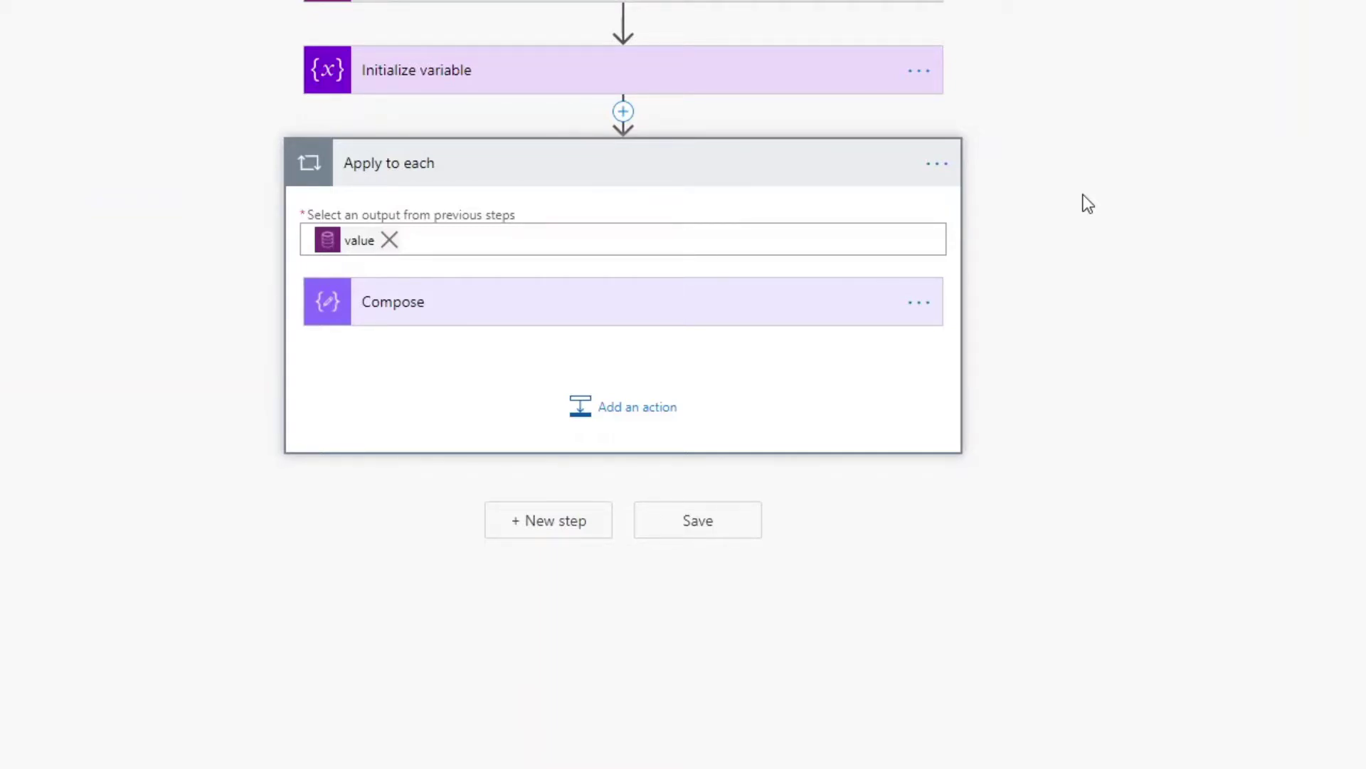
# Turn on concurrency control for the Apply to each loop and raise its degree of parallelism to the maximum.
pyautogui.click(938, 170)
pyautogui.click(1027, 313)
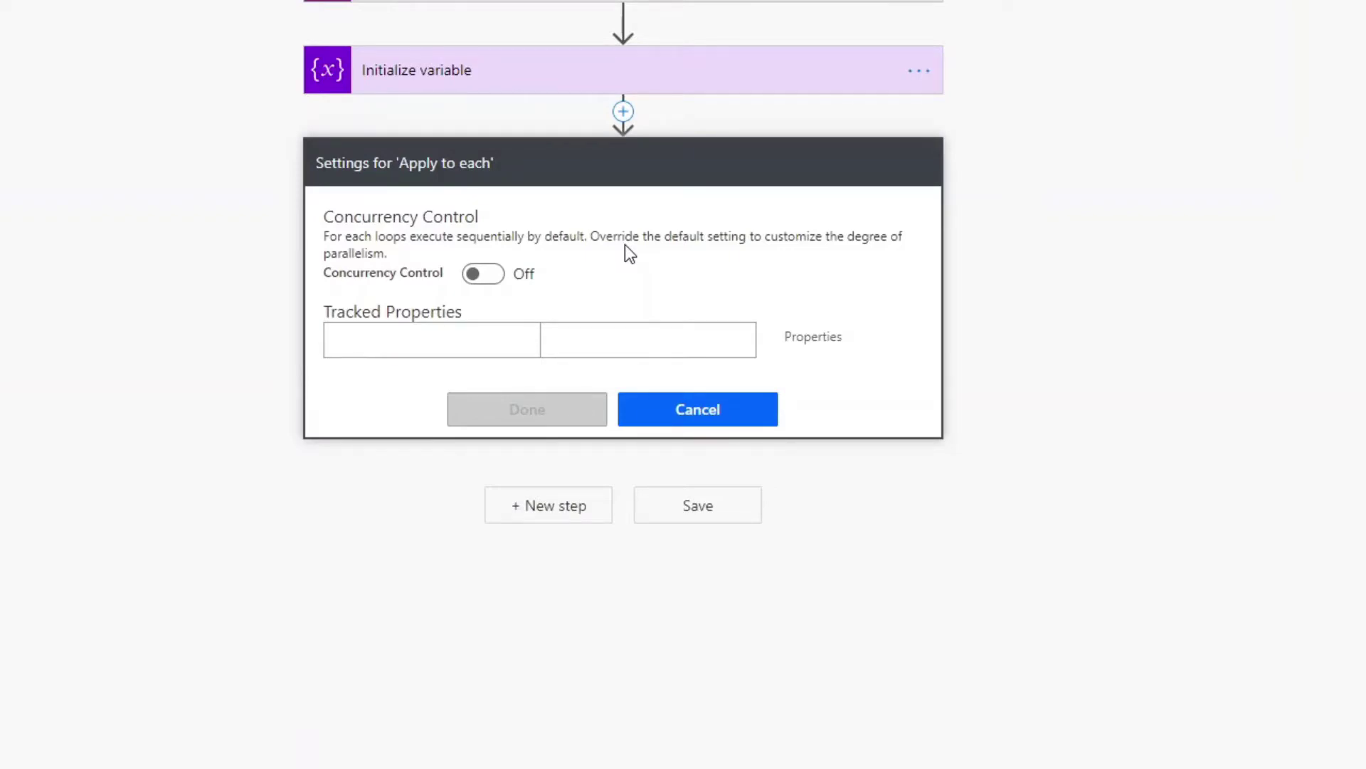
pyautogui.click(484, 274)
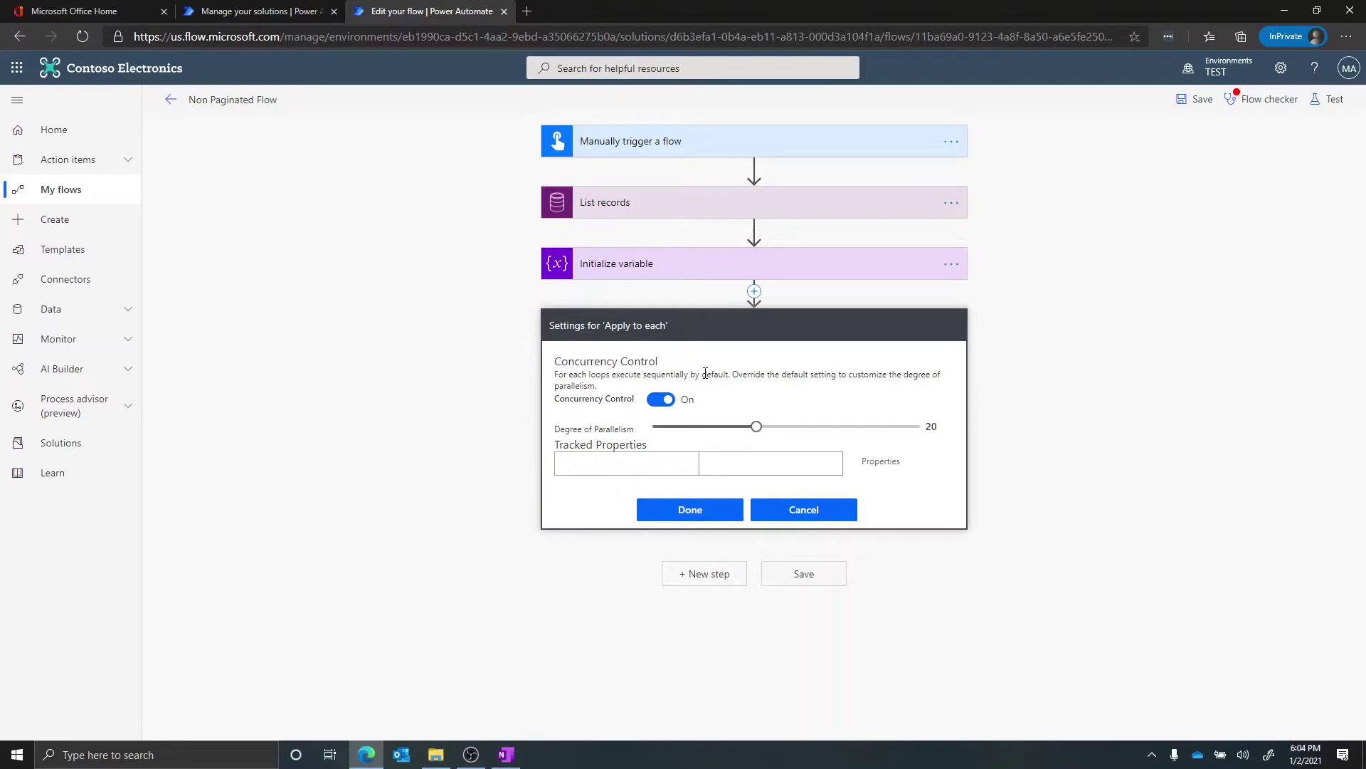
pyautogui.moveTo(756, 426); pyautogui.dragTo(921, 426)
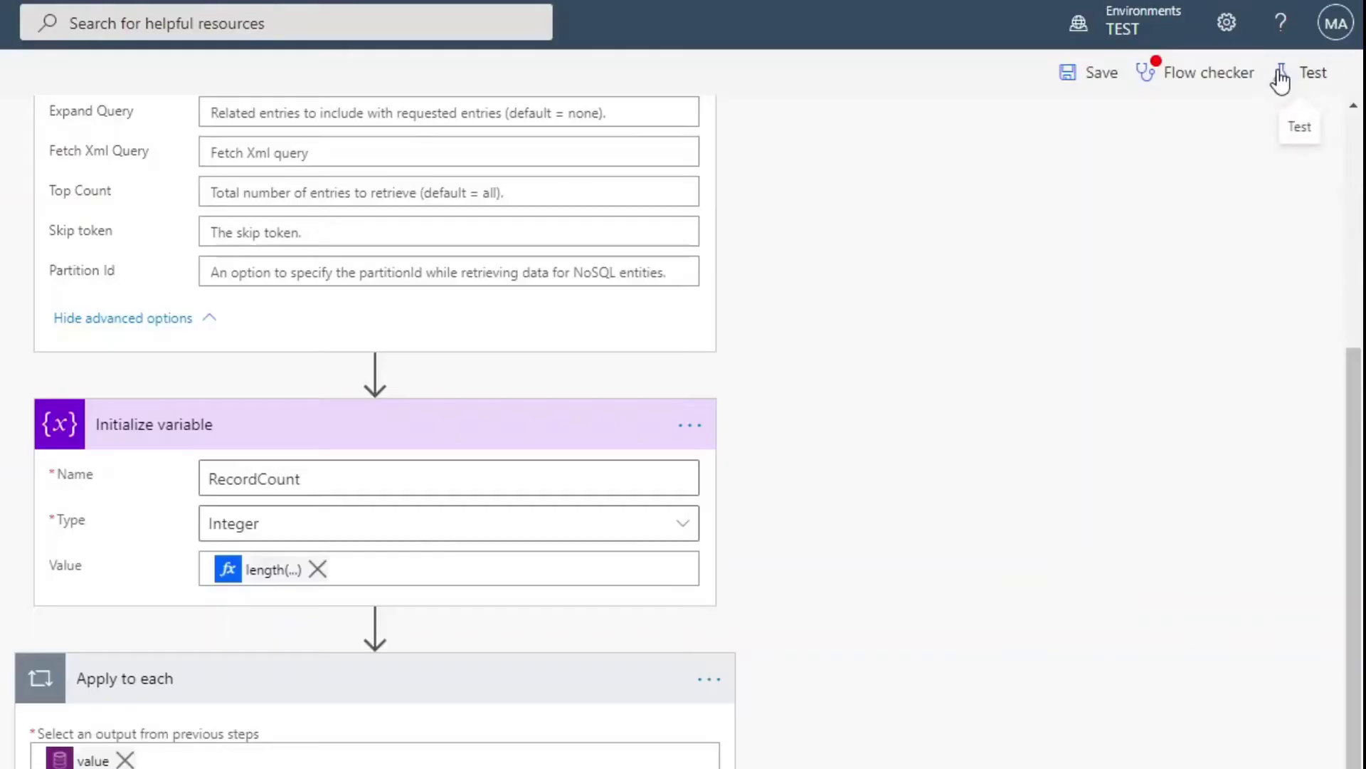
# Run a test of Non Paginated Flow, dismissing the flow checker, and open the run's details.
pyautogui.click(1327, 100)
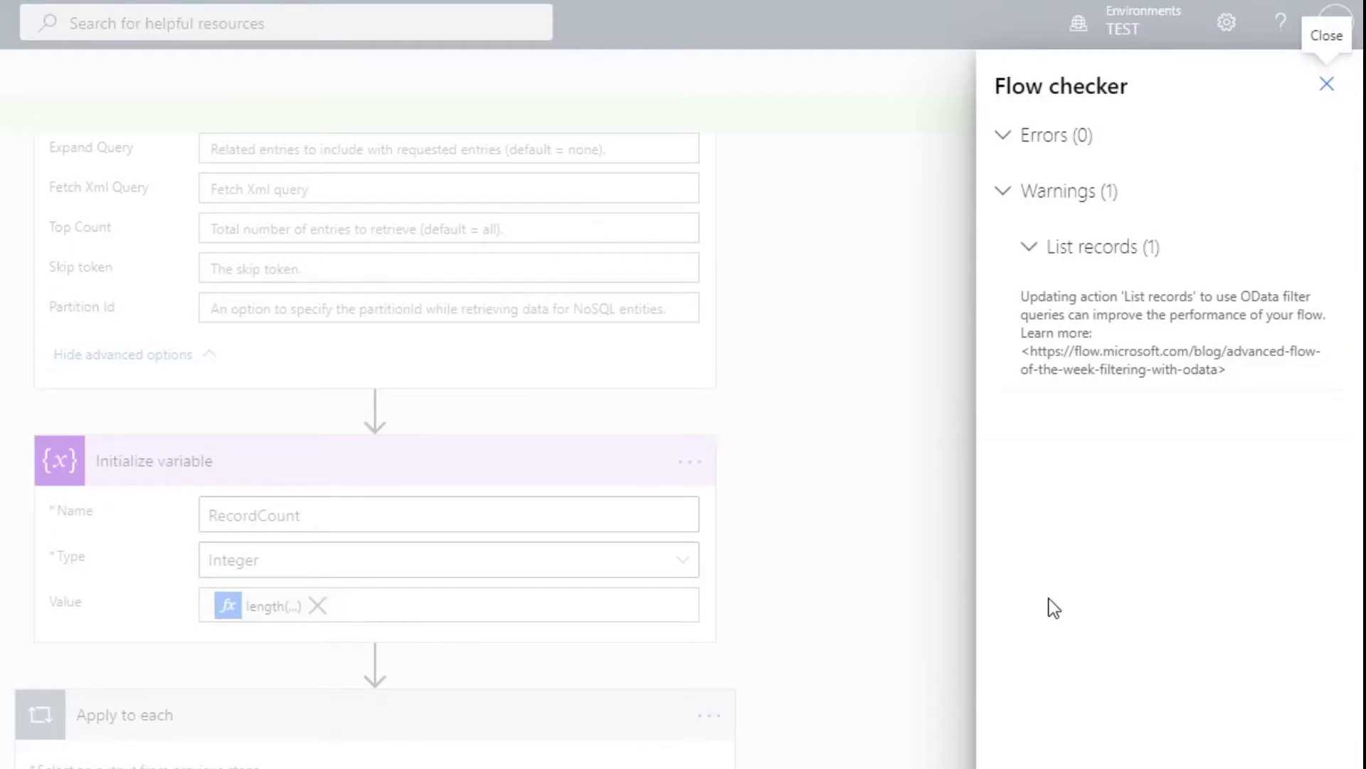
pyautogui.click(1327, 84)
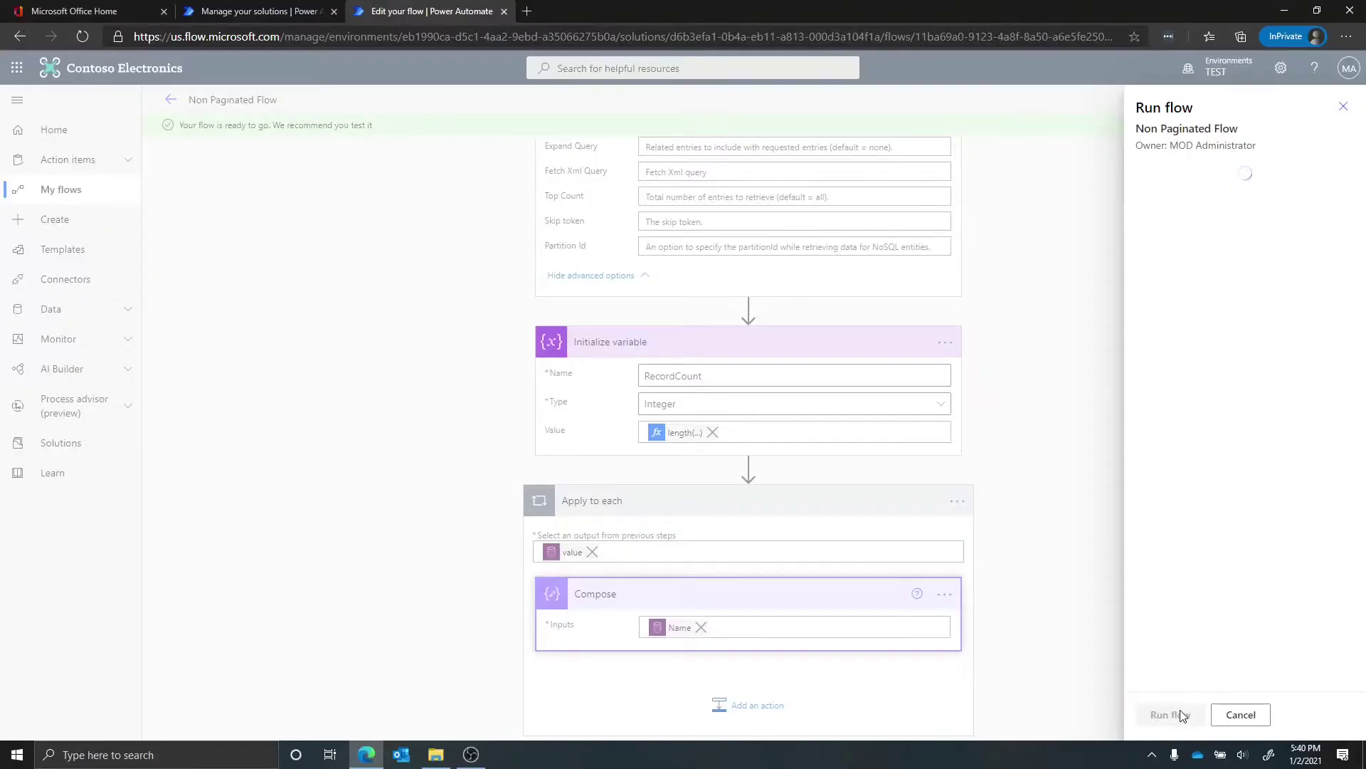
pyautogui.click(1174, 714)
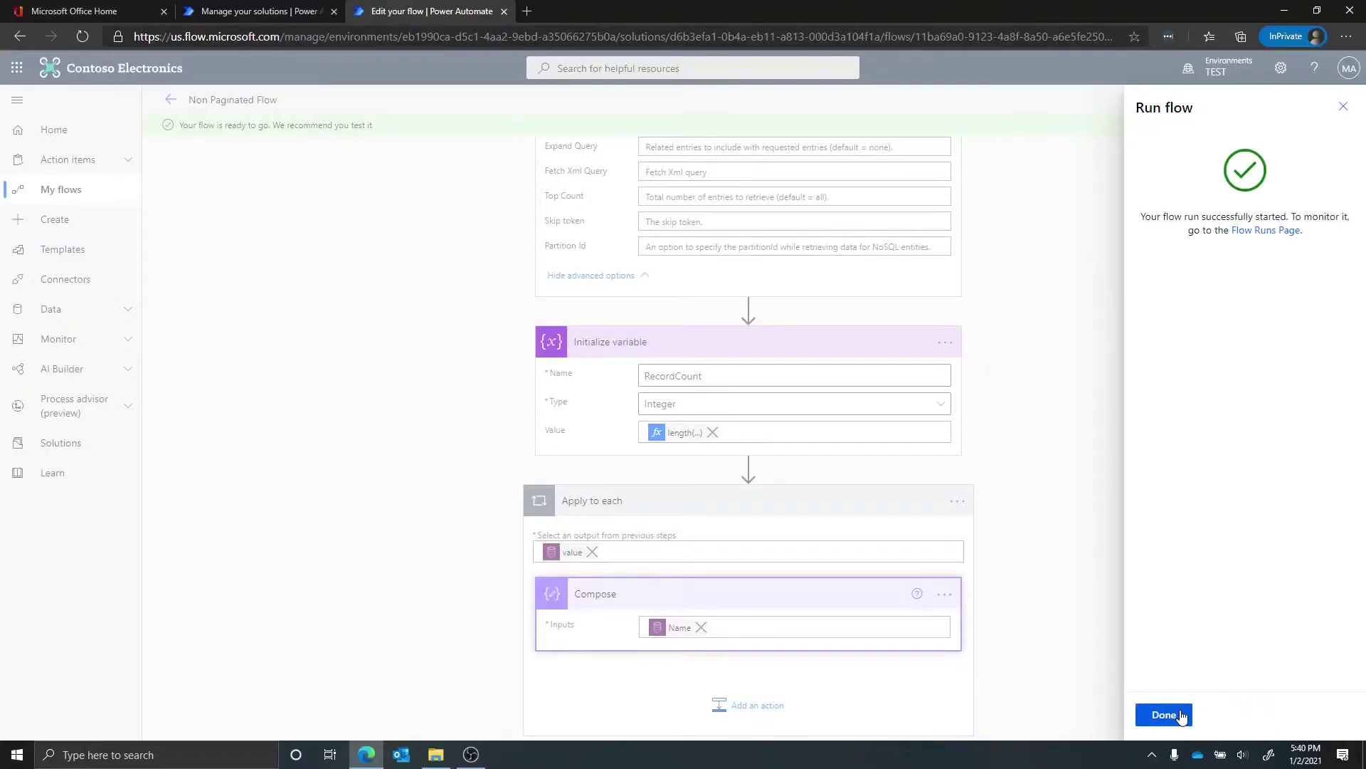
pyautogui.click(1270, 230)
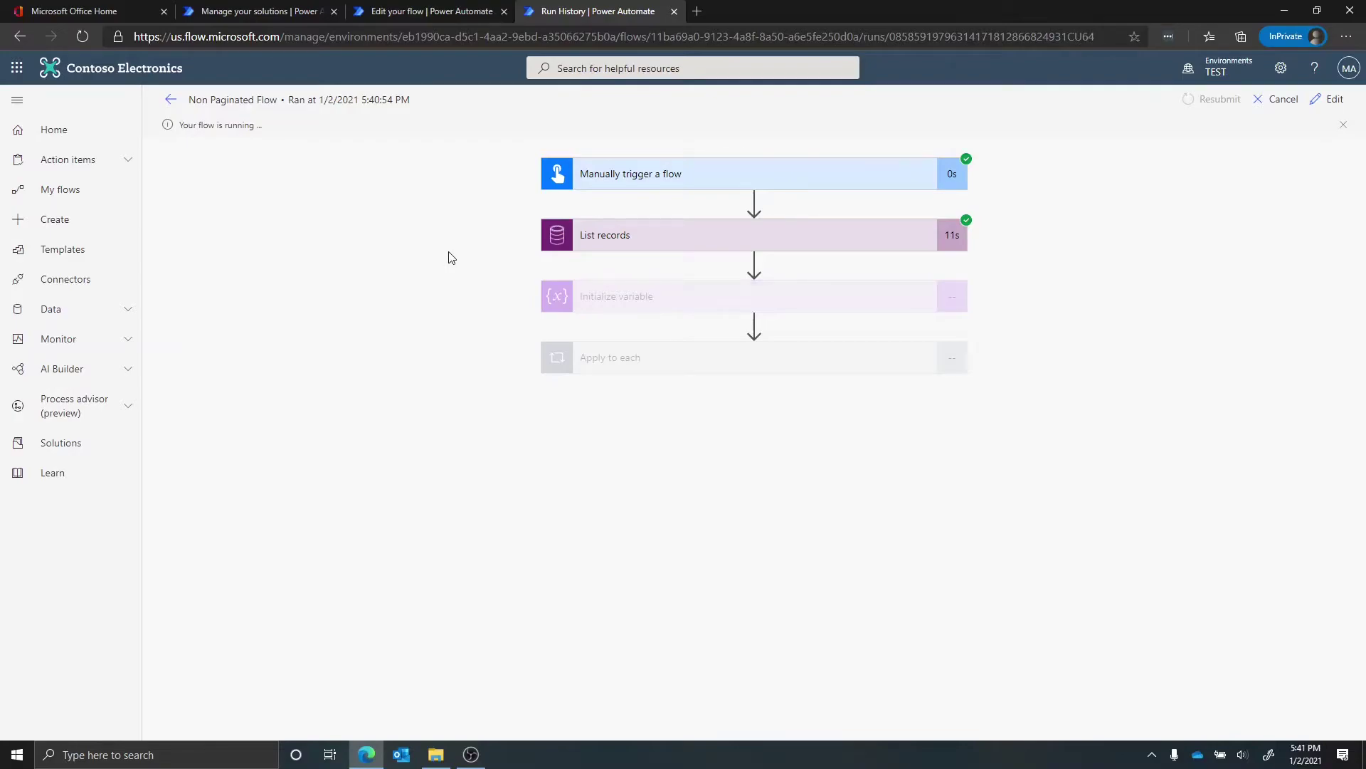
# Check the RecordCount value and the Apply to each iterations in the flow run.
pyautogui.click(671, 297)
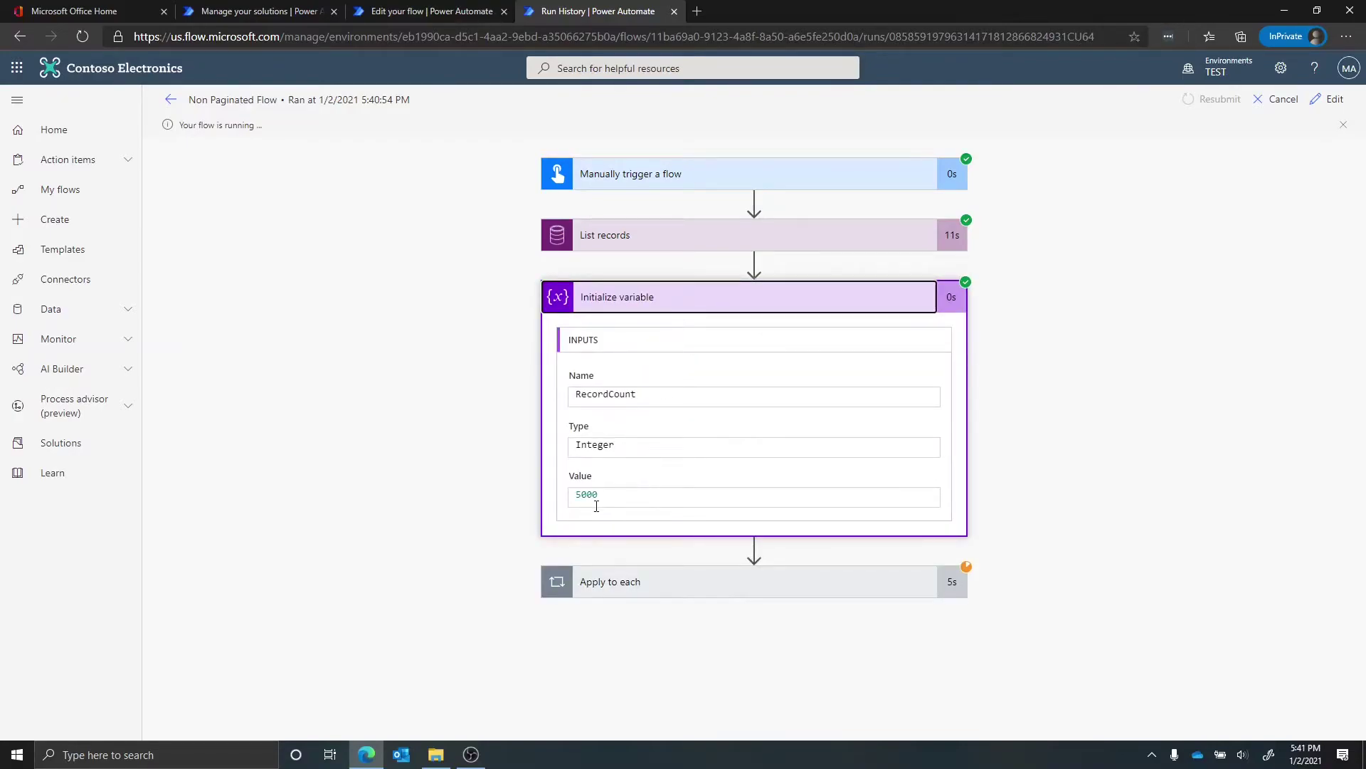
pyautogui.moveTo(602, 497); pyautogui.dragTo(573, 498)
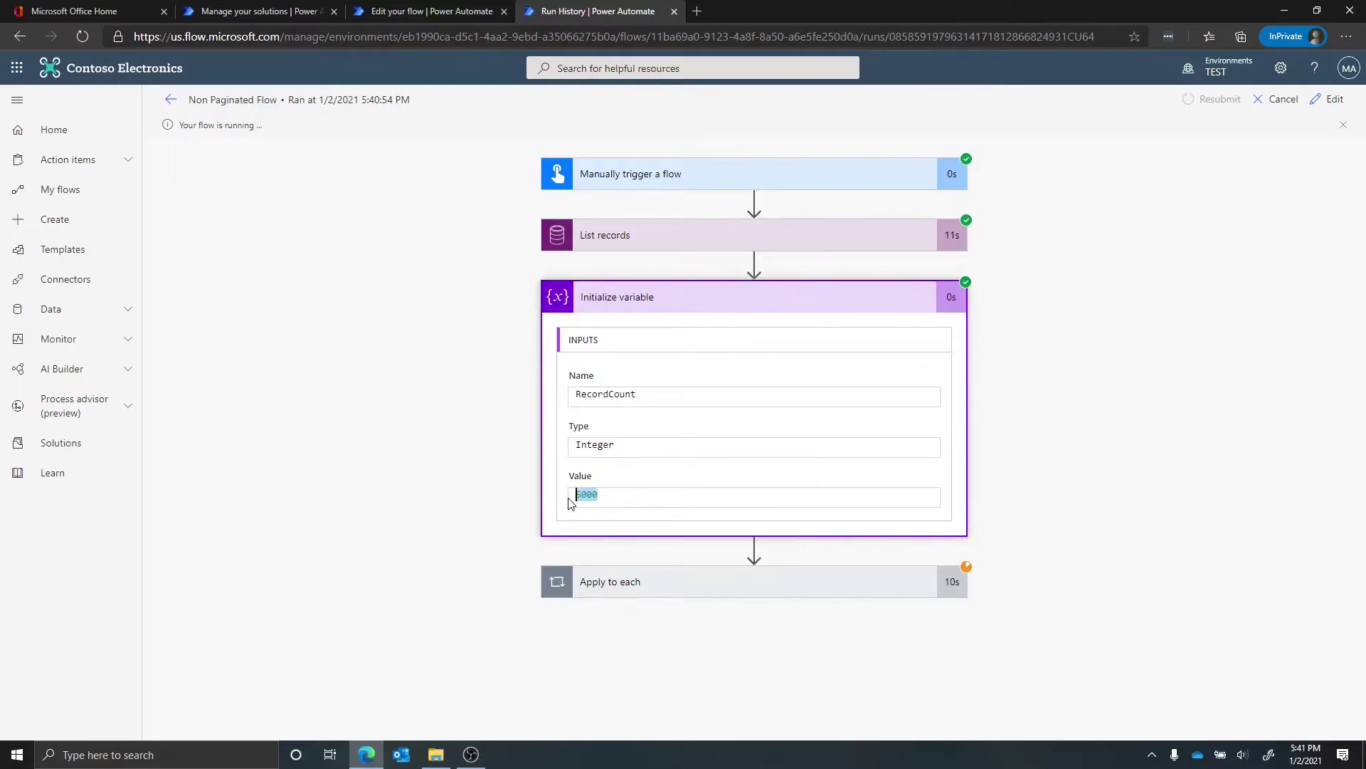
pyautogui.click(638, 498)
pyautogui.click(609, 585)
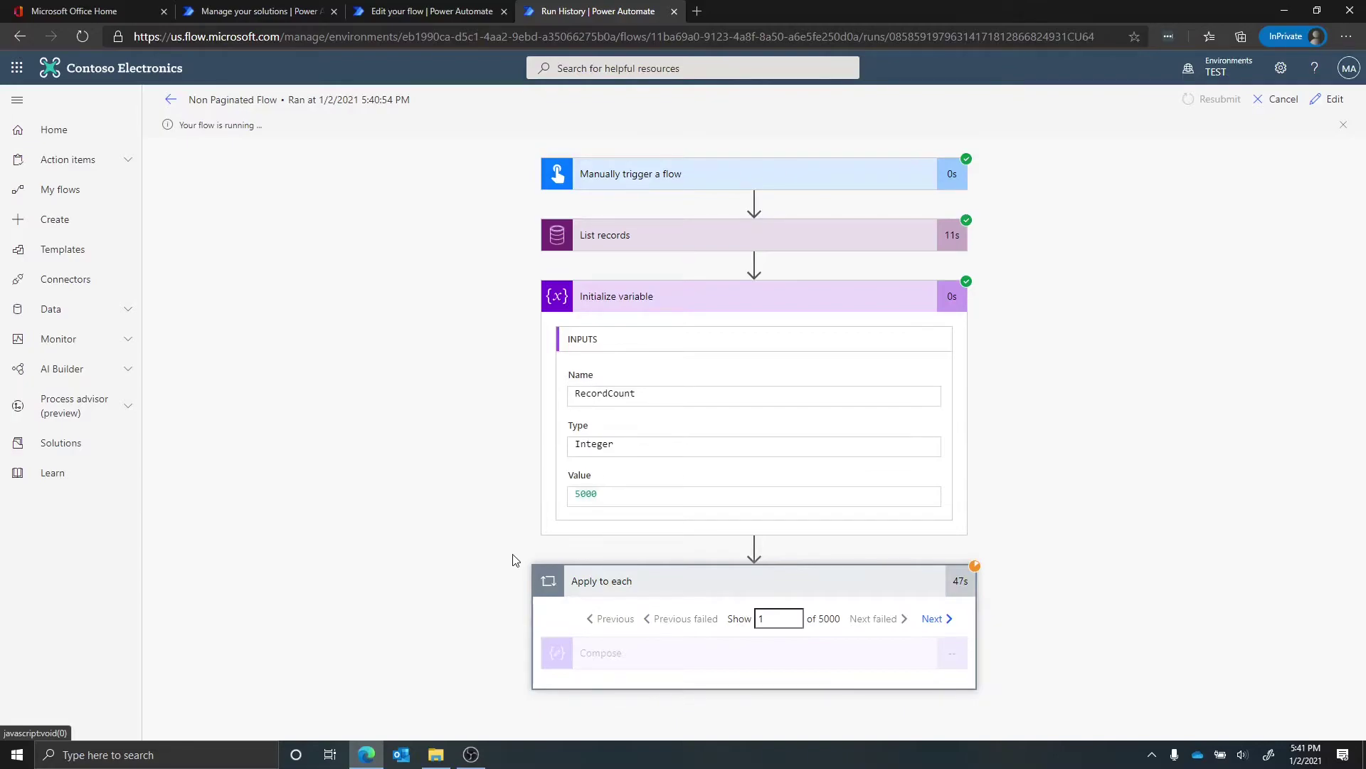
# Return to editing the flow and turn on pagination for List records with a threshold of 10000.
pyautogui.click(1334, 101)
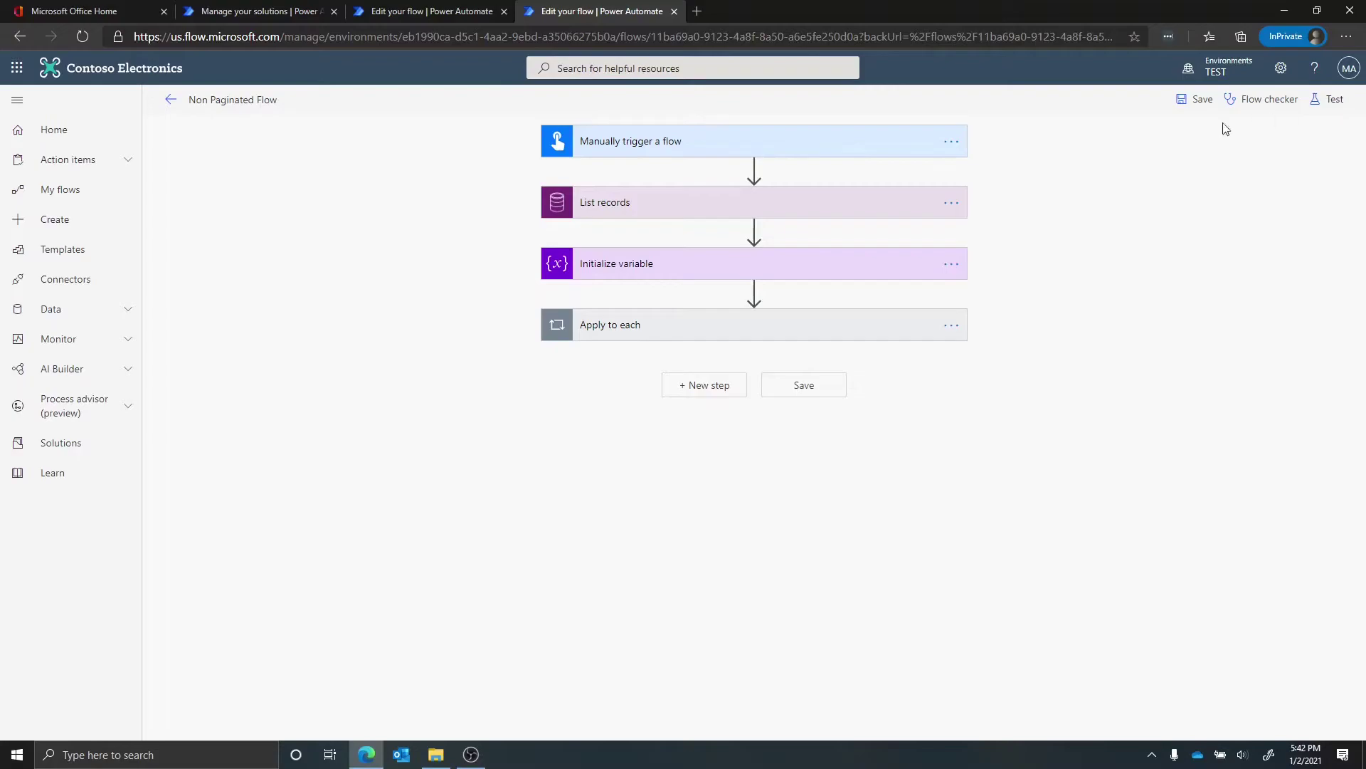
pyautogui.click(801, 204)
pyautogui.click(950, 205)
pyautogui.click(1012, 303)
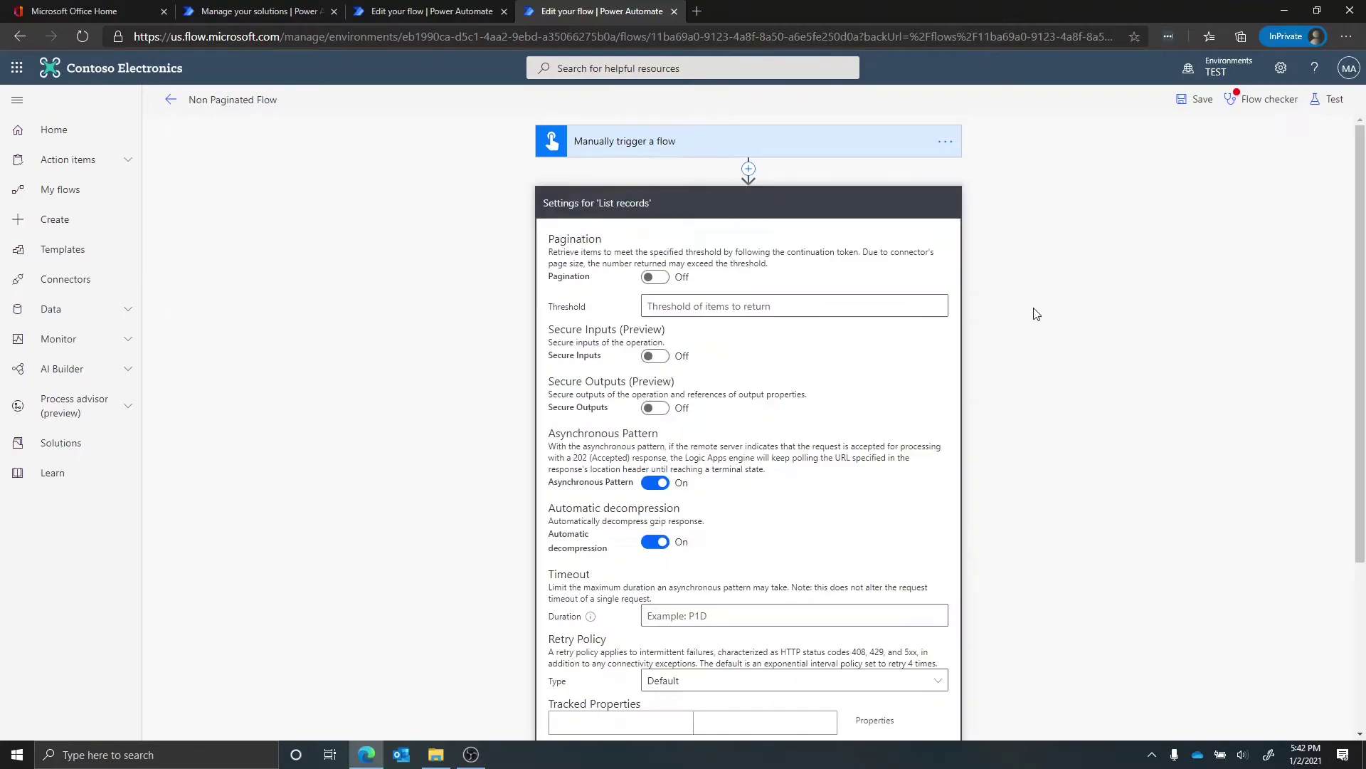
pyautogui.click(655, 276)
pyautogui.click(686, 309)
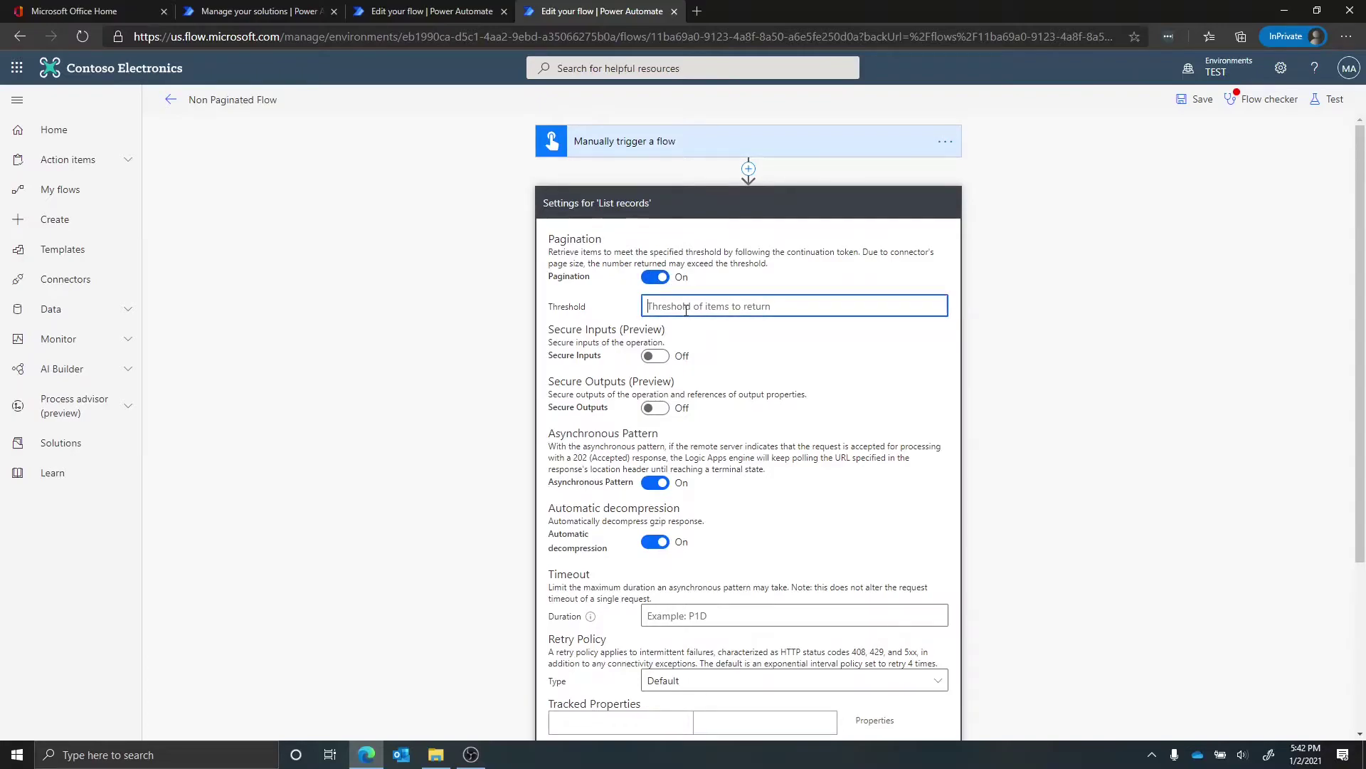
pyautogui.write('10000')
pyautogui.click(769, 340)
pyautogui.scroll(-3, 783, 427)
pyautogui.click(684, 581)
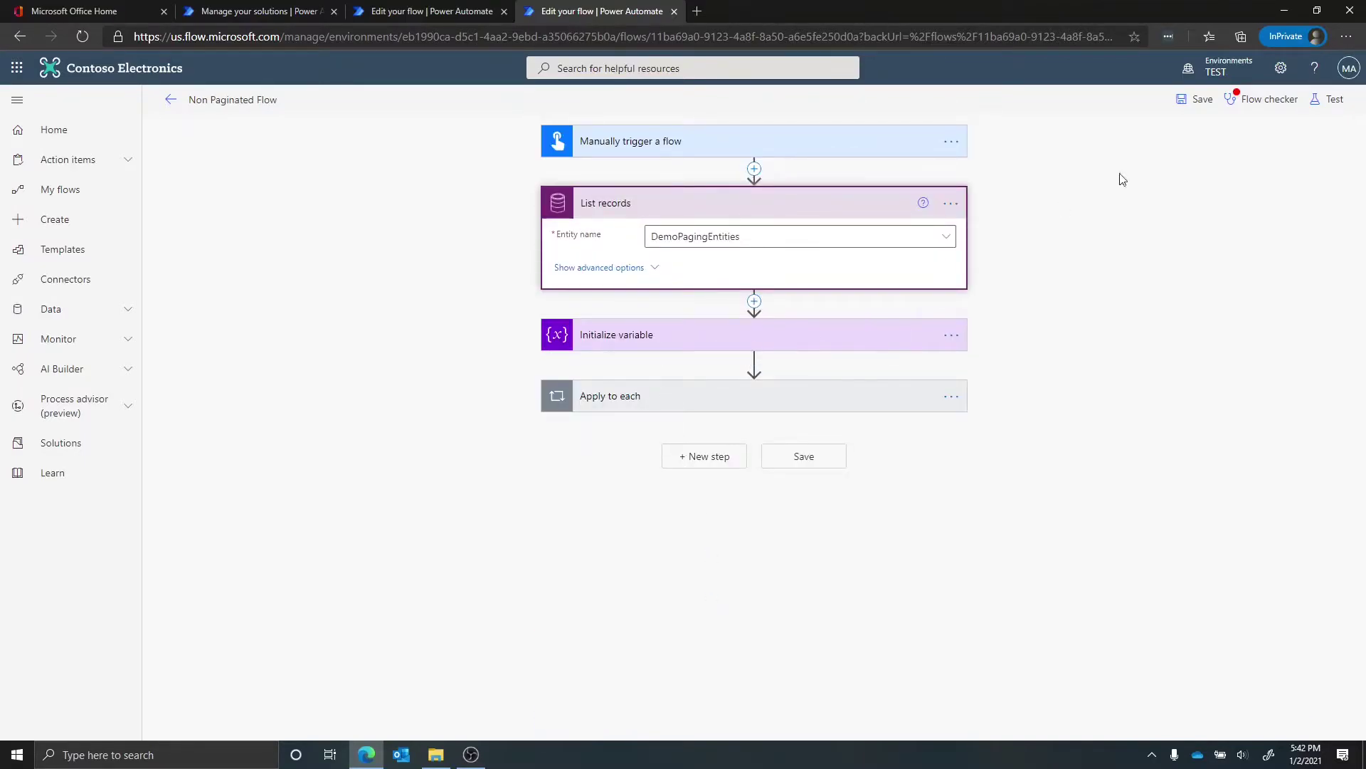
# Save and manually test the flow, and check the RecordCount value in the new run.
pyautogui.click(1345, 103)
pyautogui.click(1172, 140)
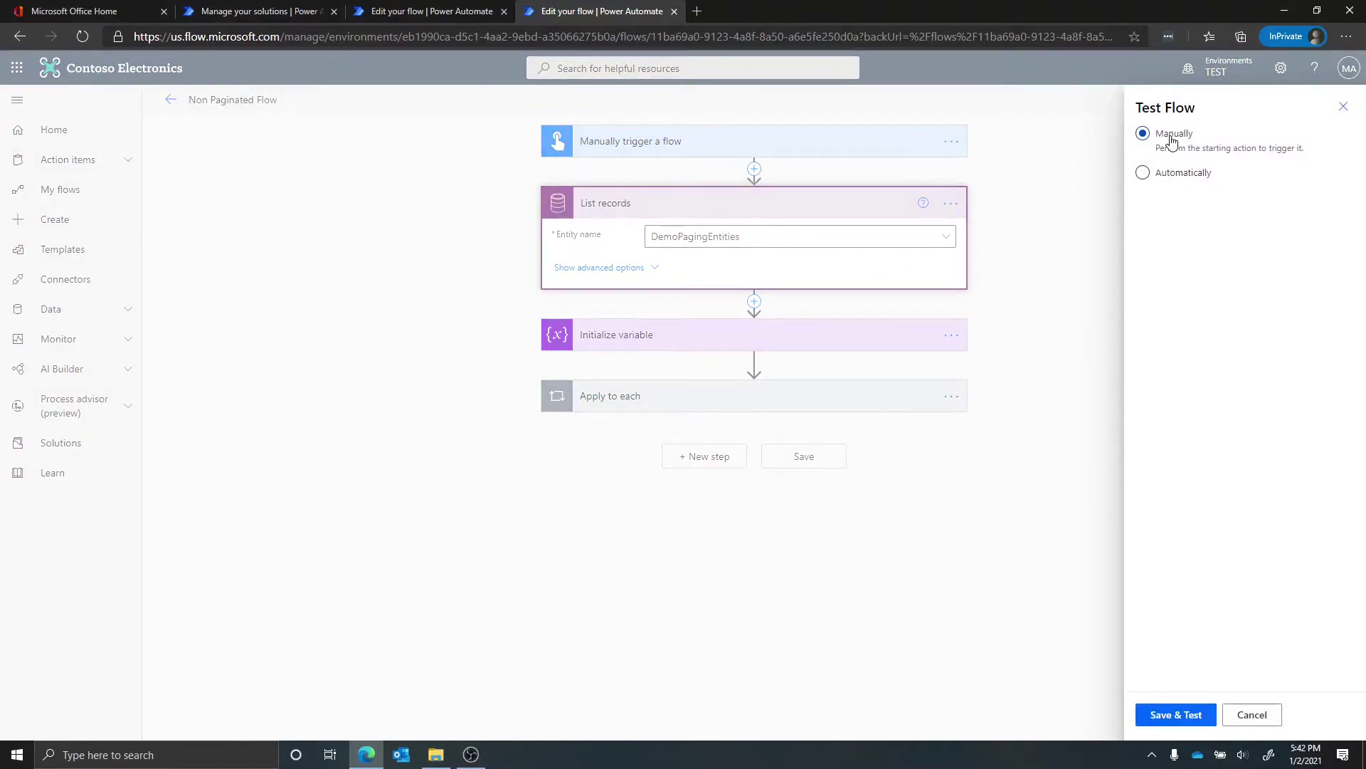
pyautogui.click(1196, 719)
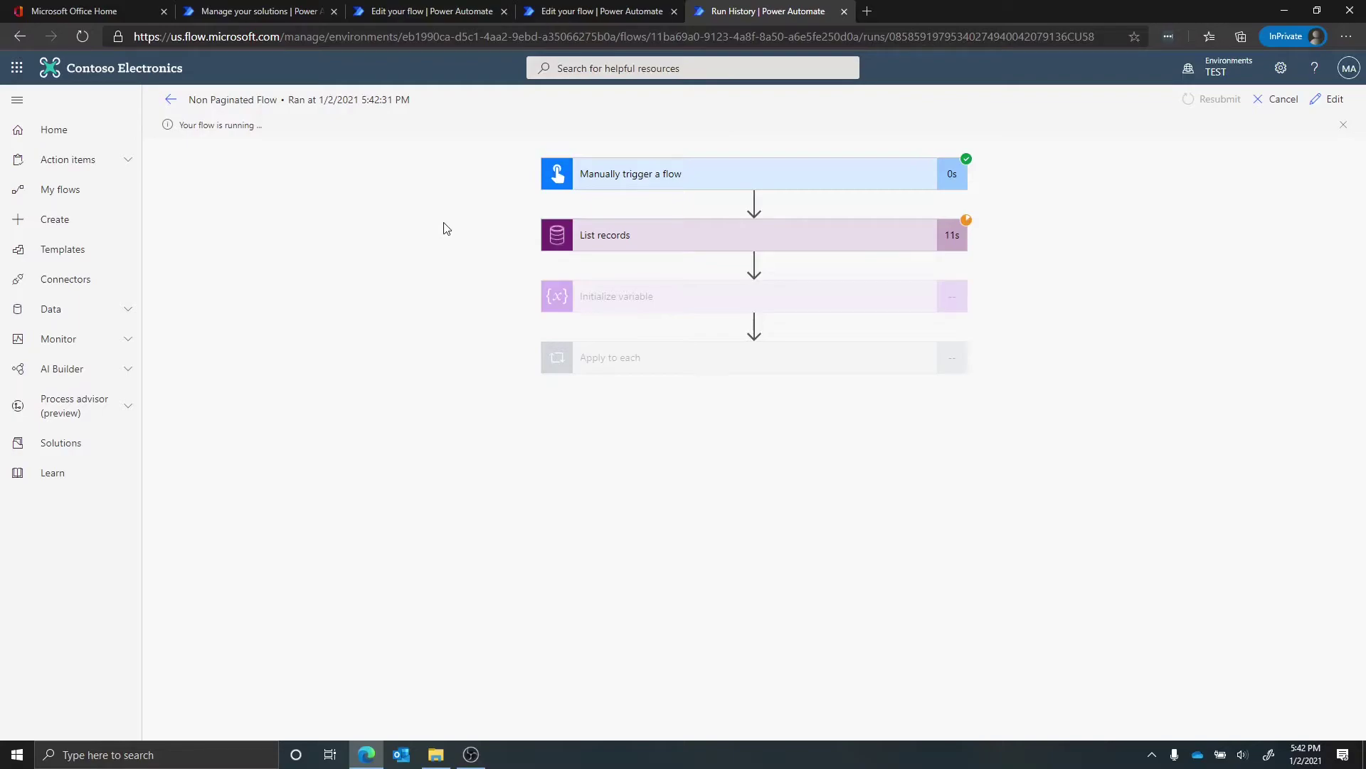
pyautogui.doubleClick(587, 494)
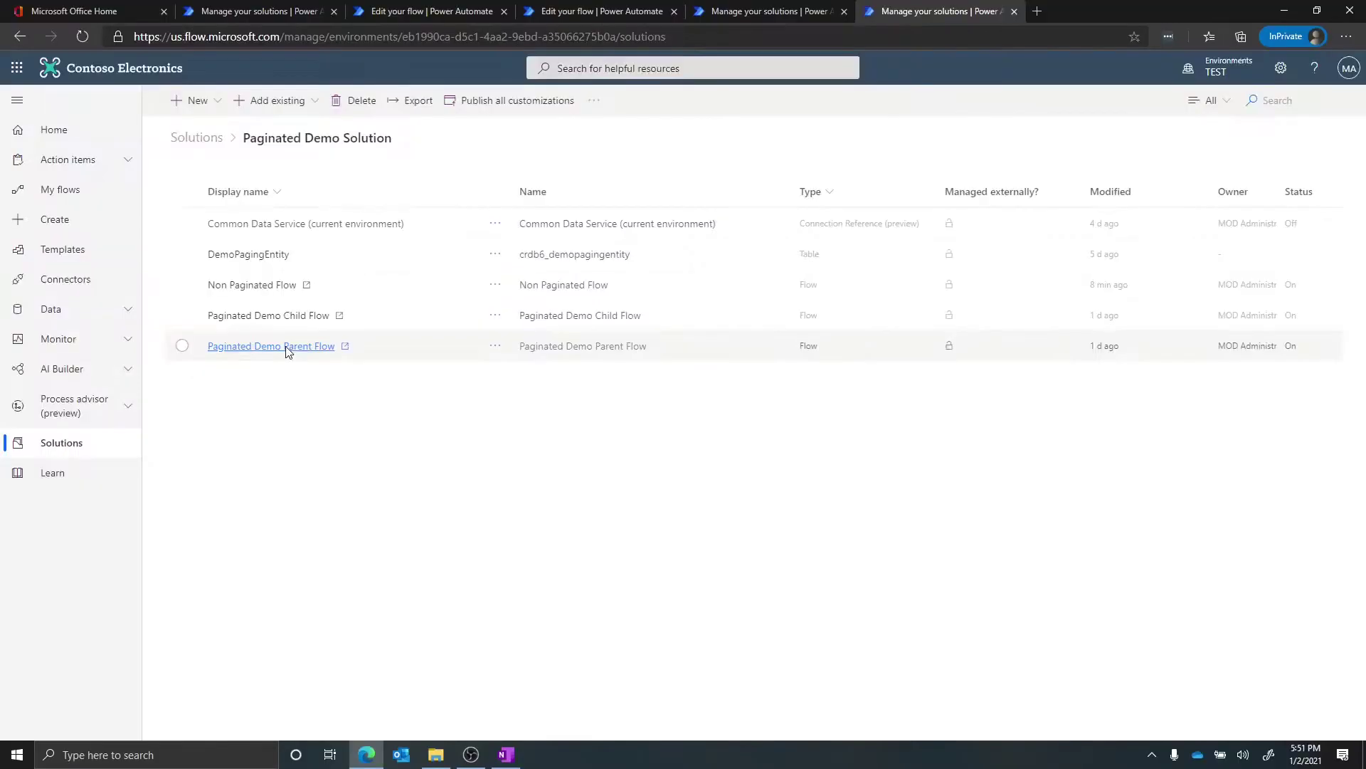
# Open Paginated Demo Parent Flow and examine its manual trigger input and List records action.
pyautogui.click(313, 541)
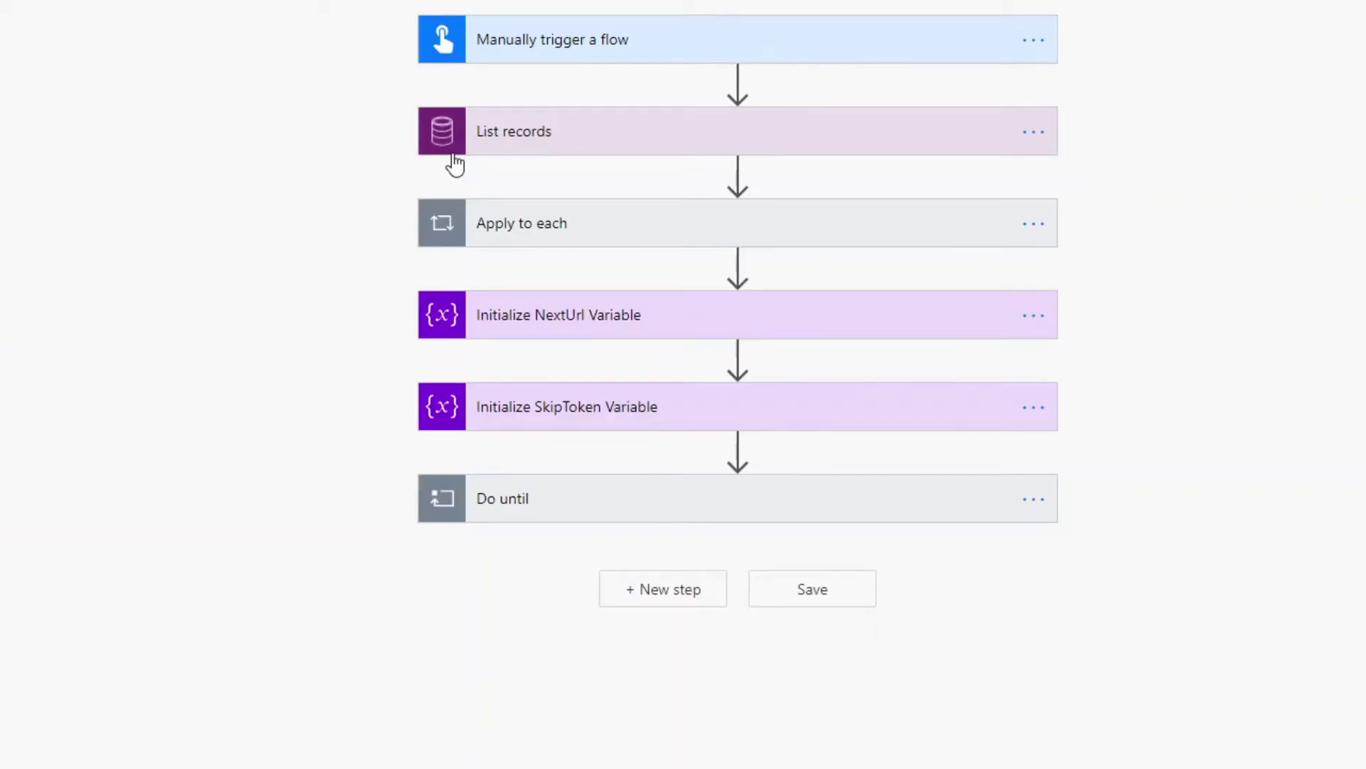
pyautogui.click(586, 53)
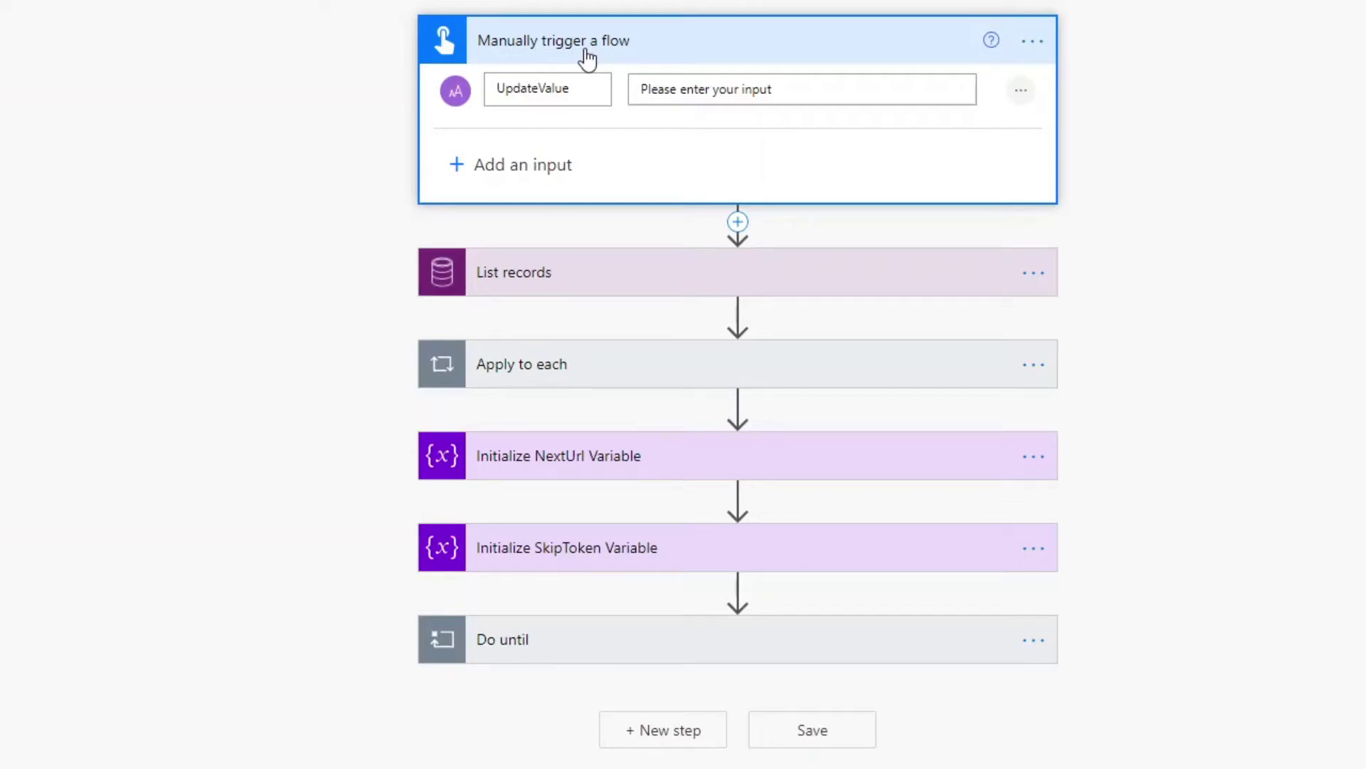
pyautogui.click(585, 288)
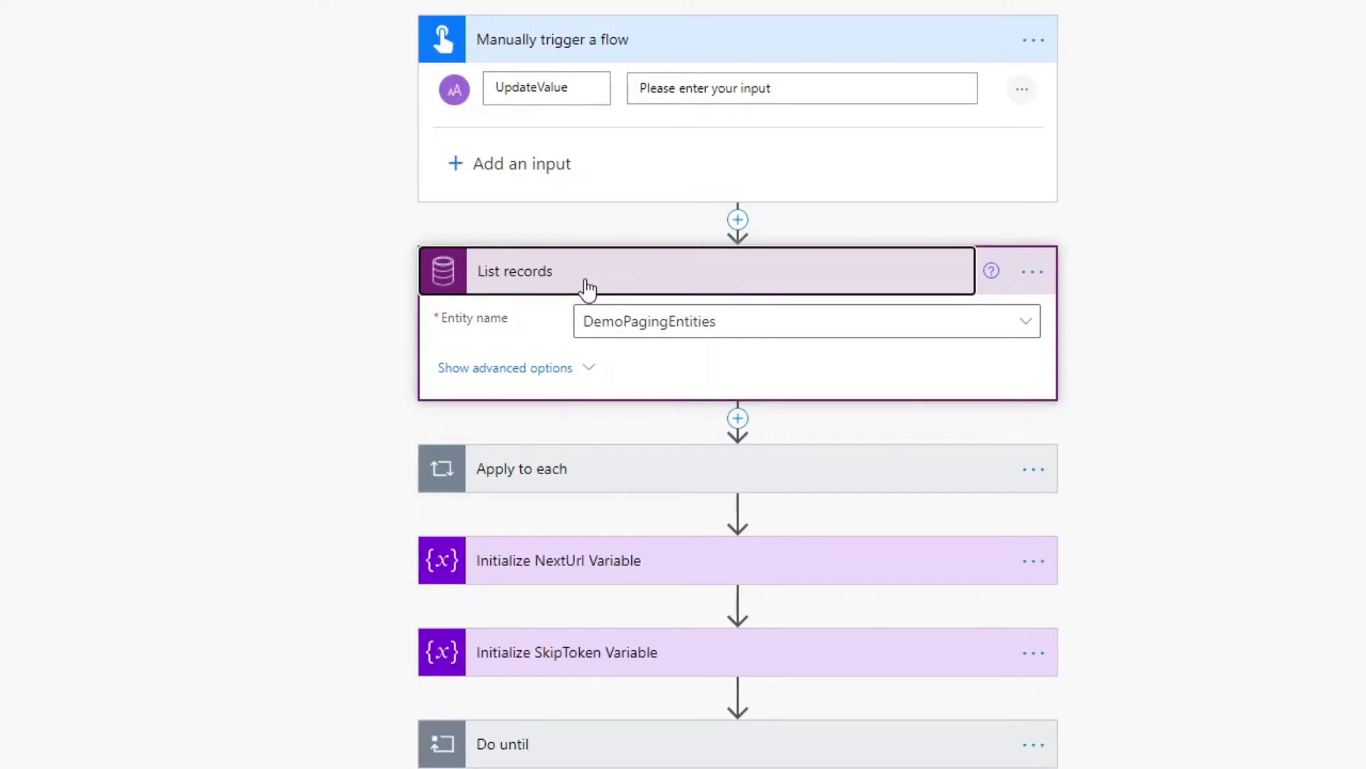
# Show the advanced options of the List records action and review its query fields.
pyautogui.click(560, 370)
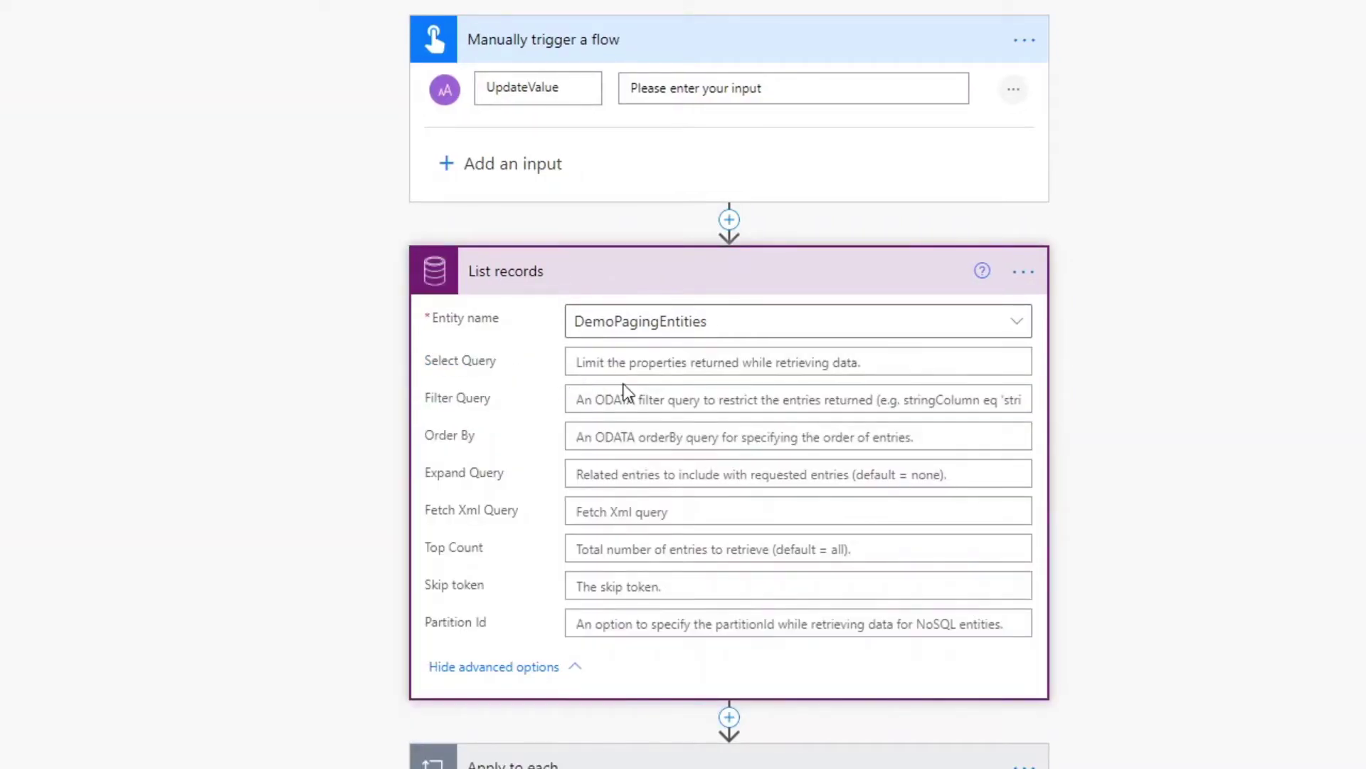
pyautogui.click(1023, 271)
pyautogui.click(1114, 419)
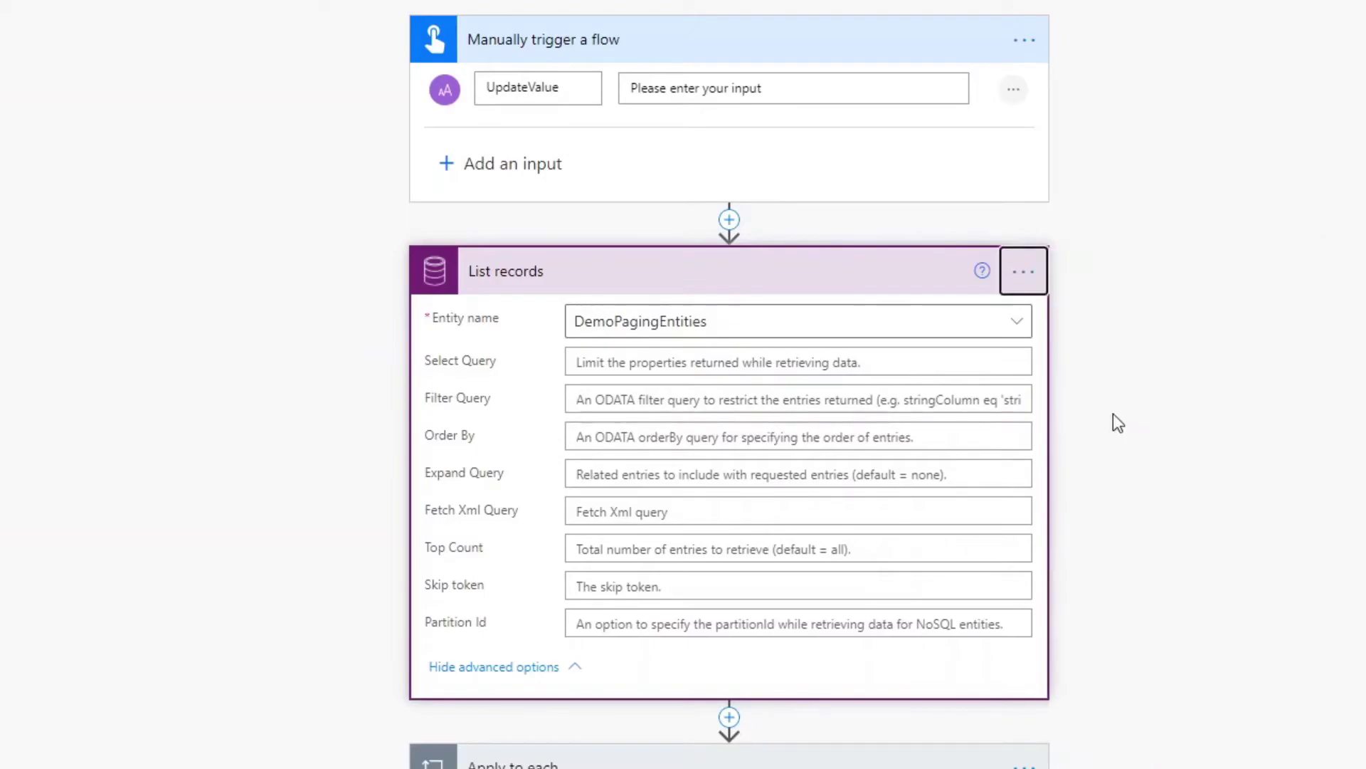
pyautogui.scroll(-4, 1118, 423)
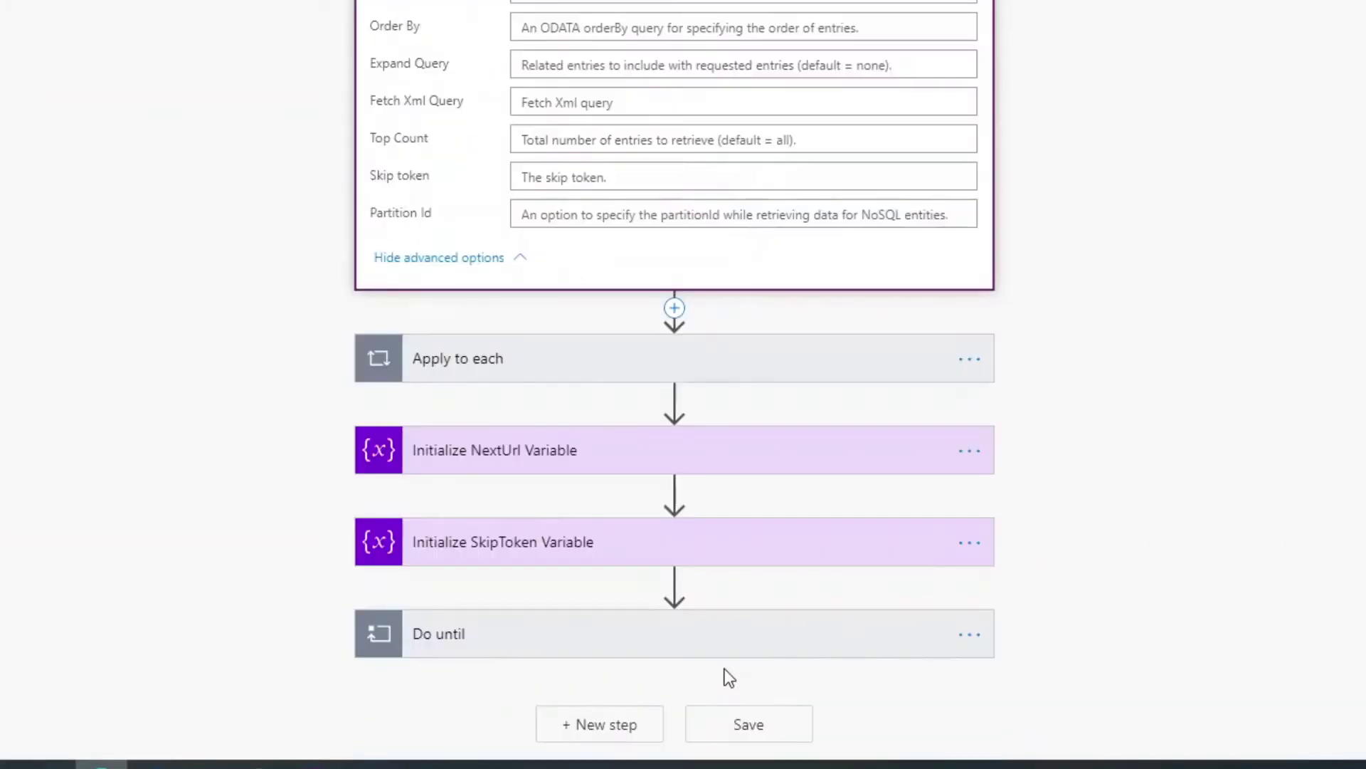
# Expand the Apply to each loop and examine the inputs passed to its Run a Child Flow action.
pyautogui.click(476, 368)
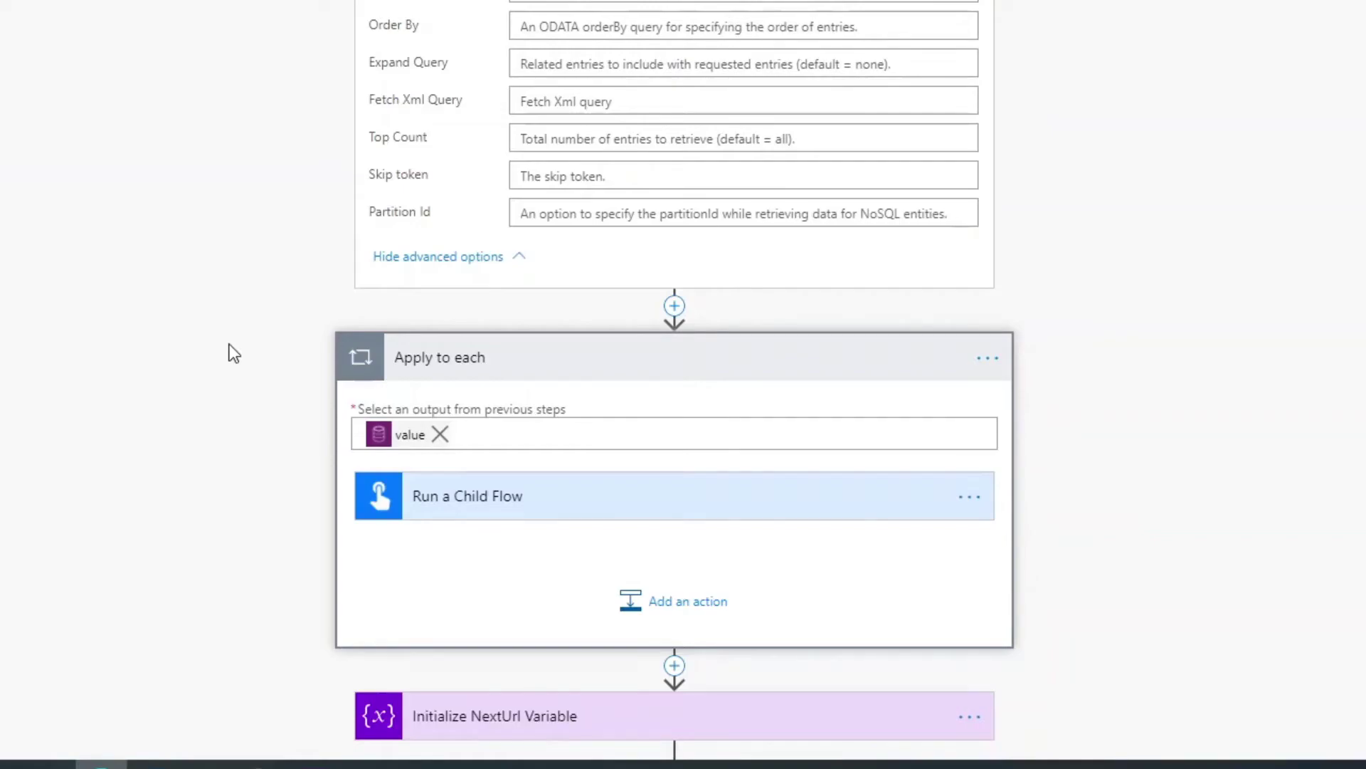
pyautogui.click(506, 498)
pyautogui.scroll(-2, 297, 512)
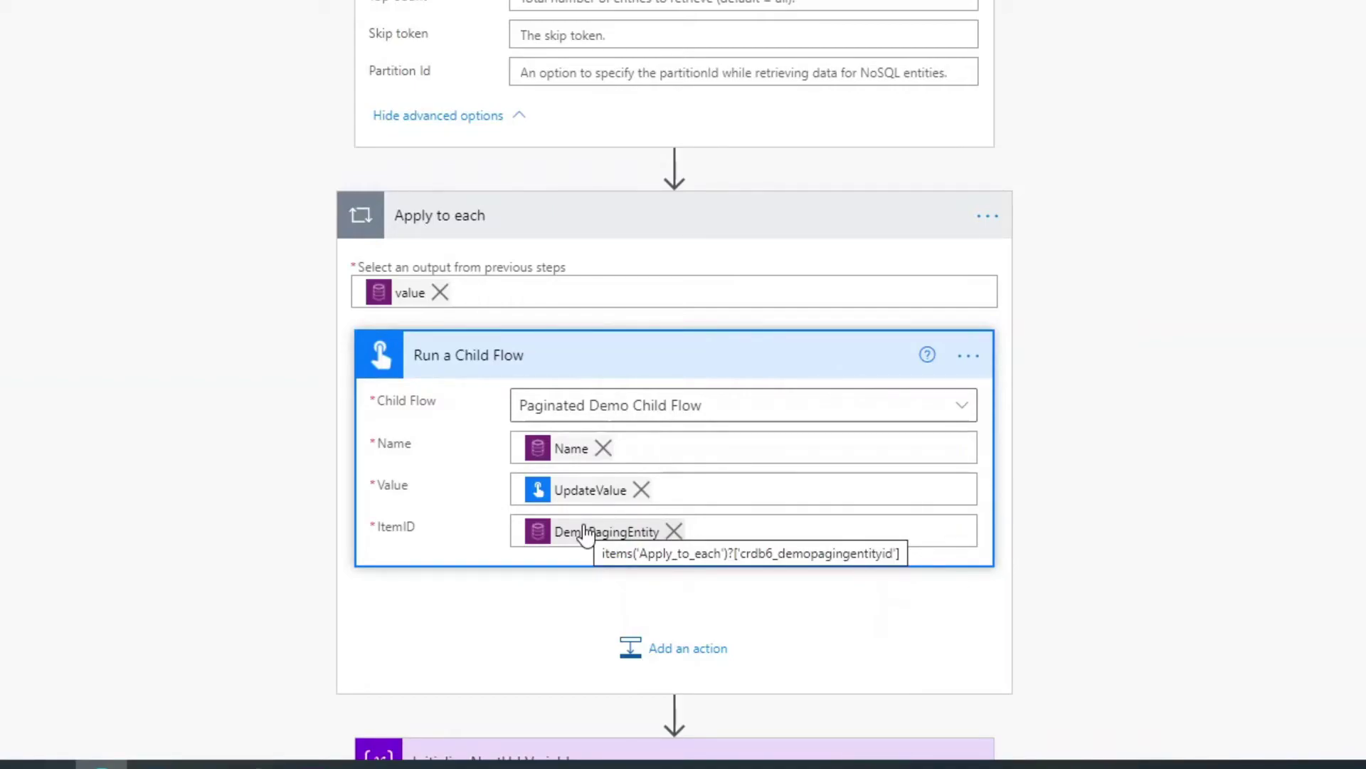
# Examine the Initialize NextUrl Variable action and how it relates to the List records output.
pyautogui.scroll(-4, 506, 653)
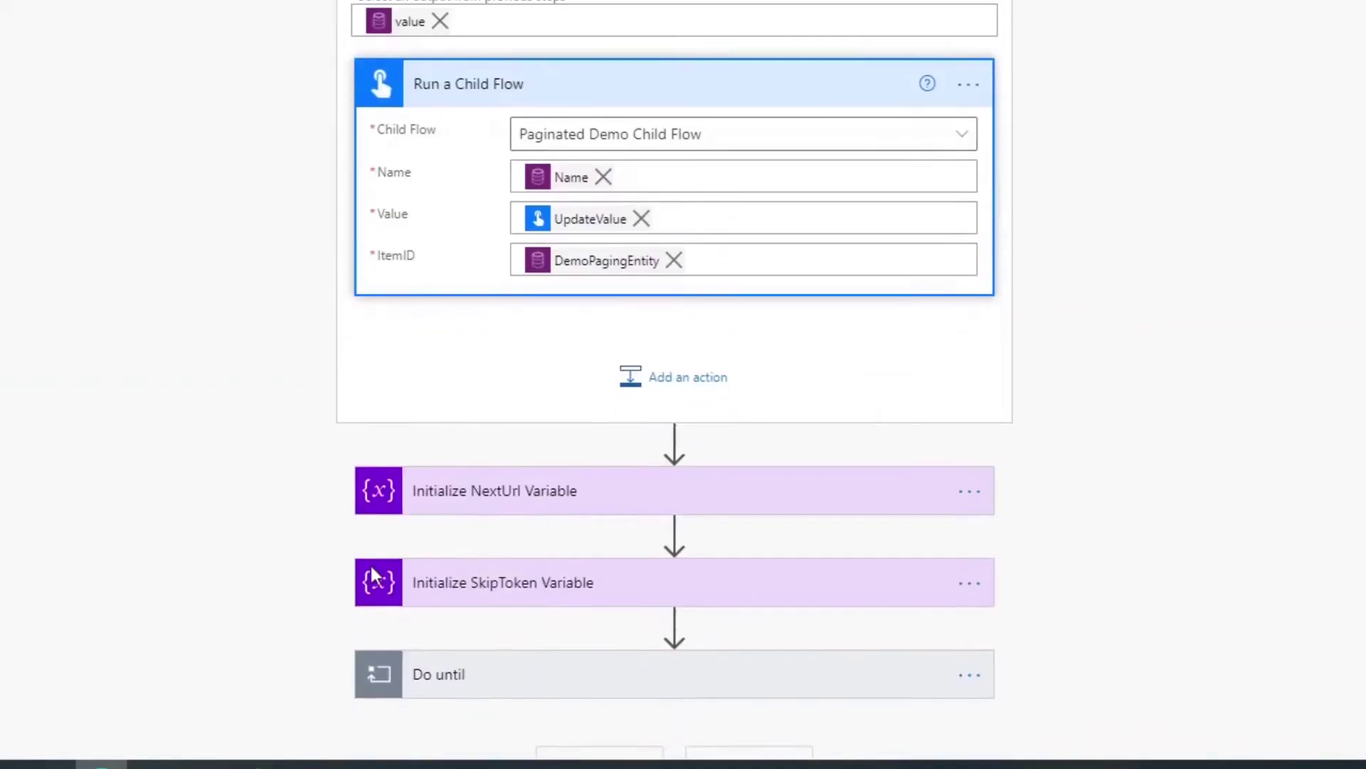
pyautogui.click(497, 486)
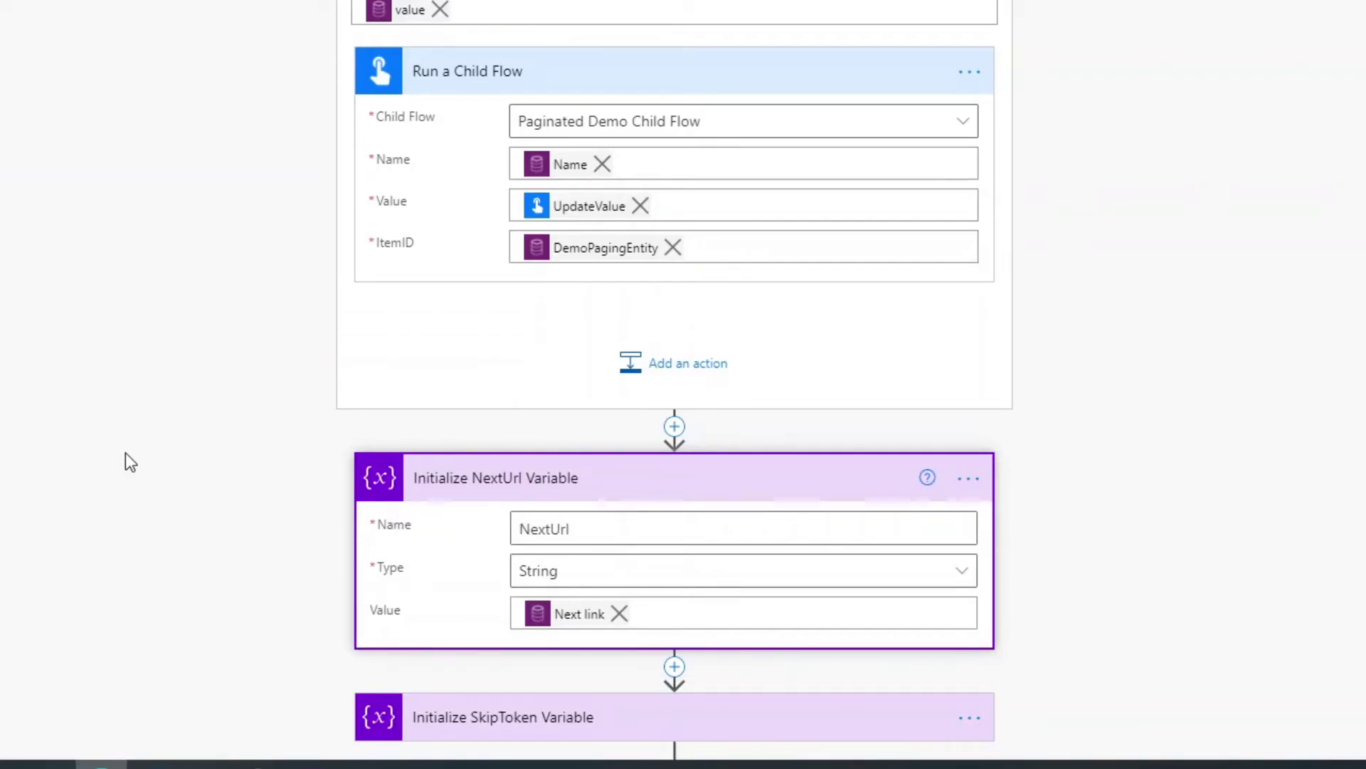
pyautogui.scroll(5, 128, 459)
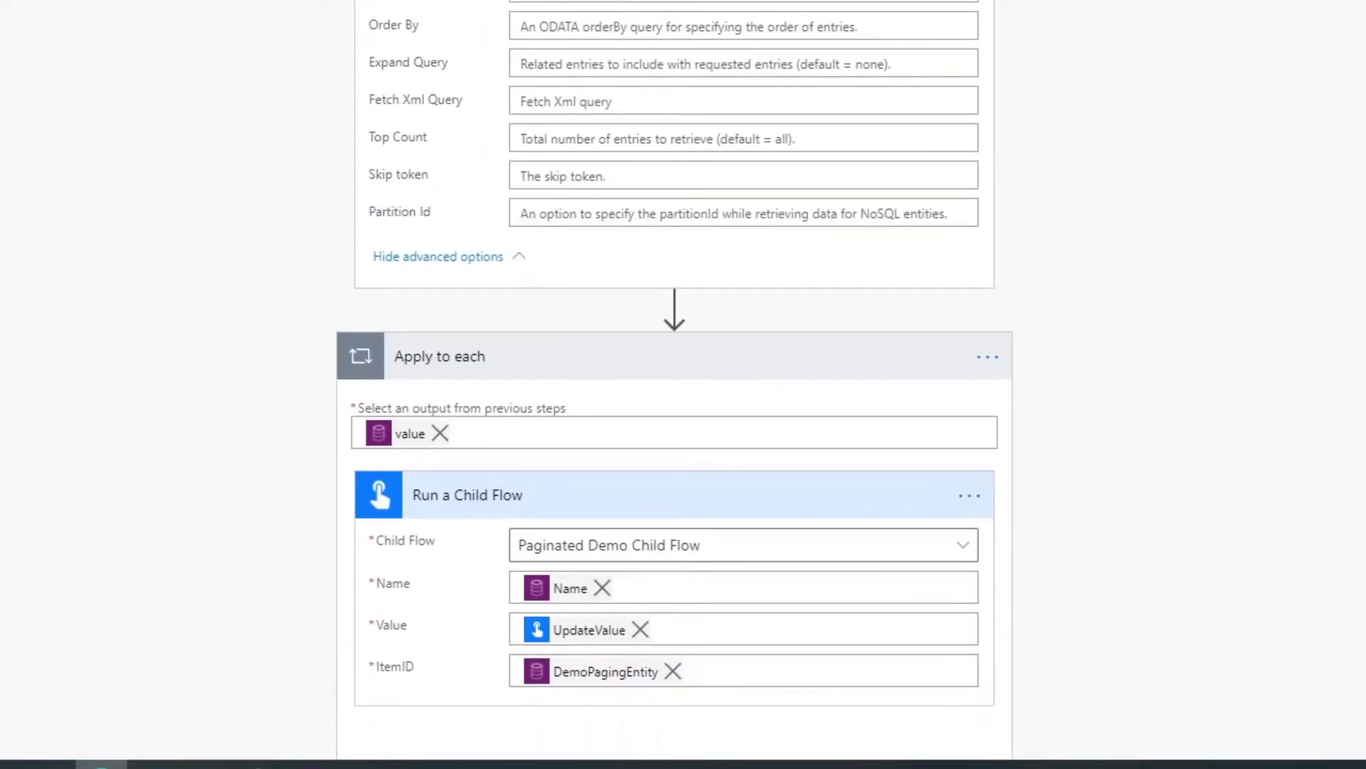
pyautogui.scroll(-7, 74, 433)
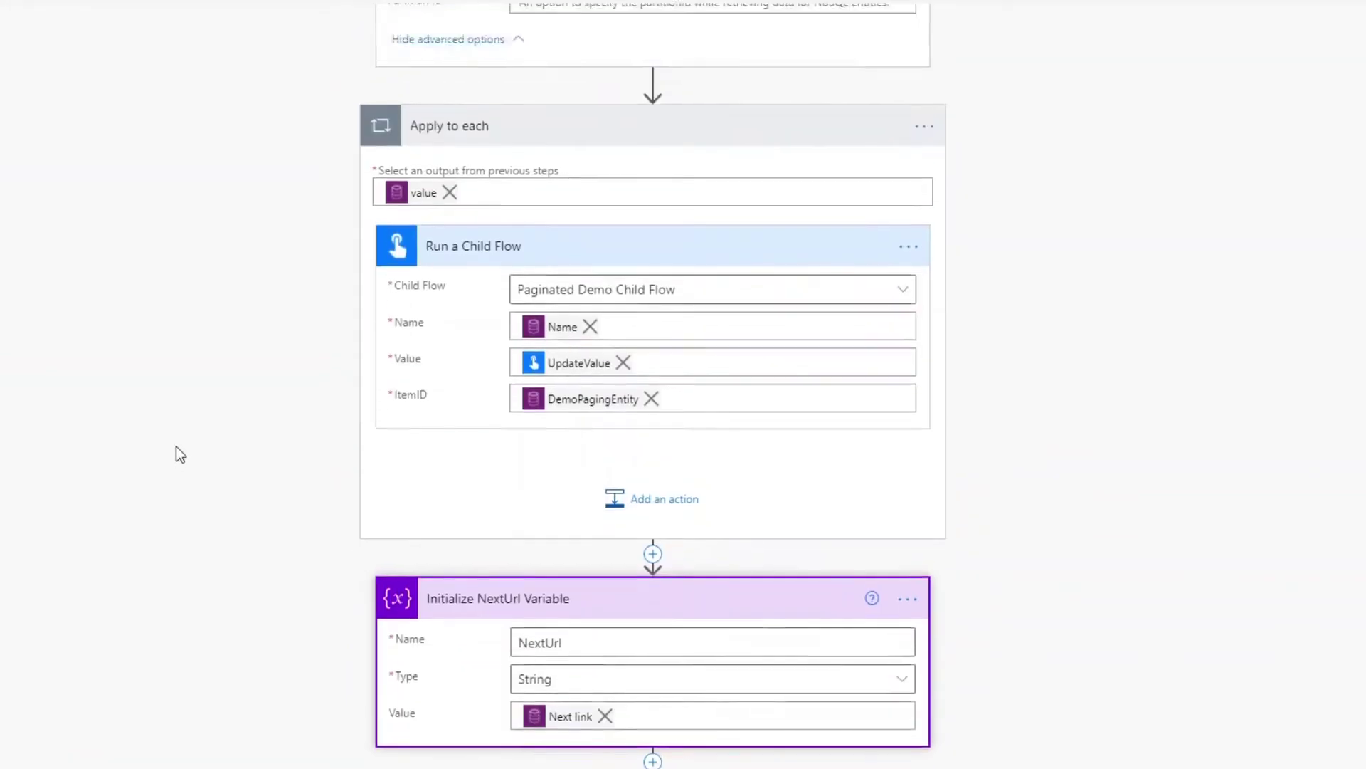
# Check the pagination setting of the List records action, then close its settings.
pyautogui.scroll(5, 818, 198)
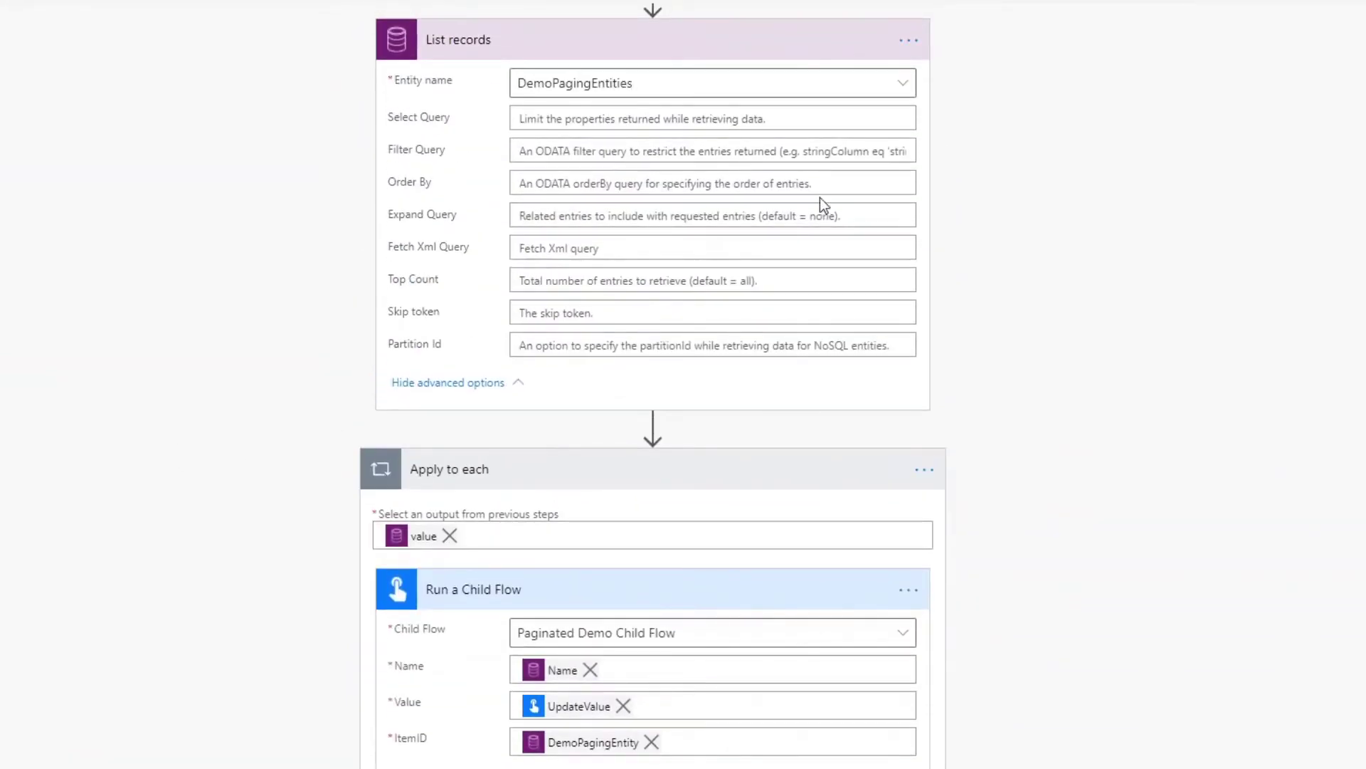
pyautogui.click(922, 54)
pyautogui.click(1013, 170)
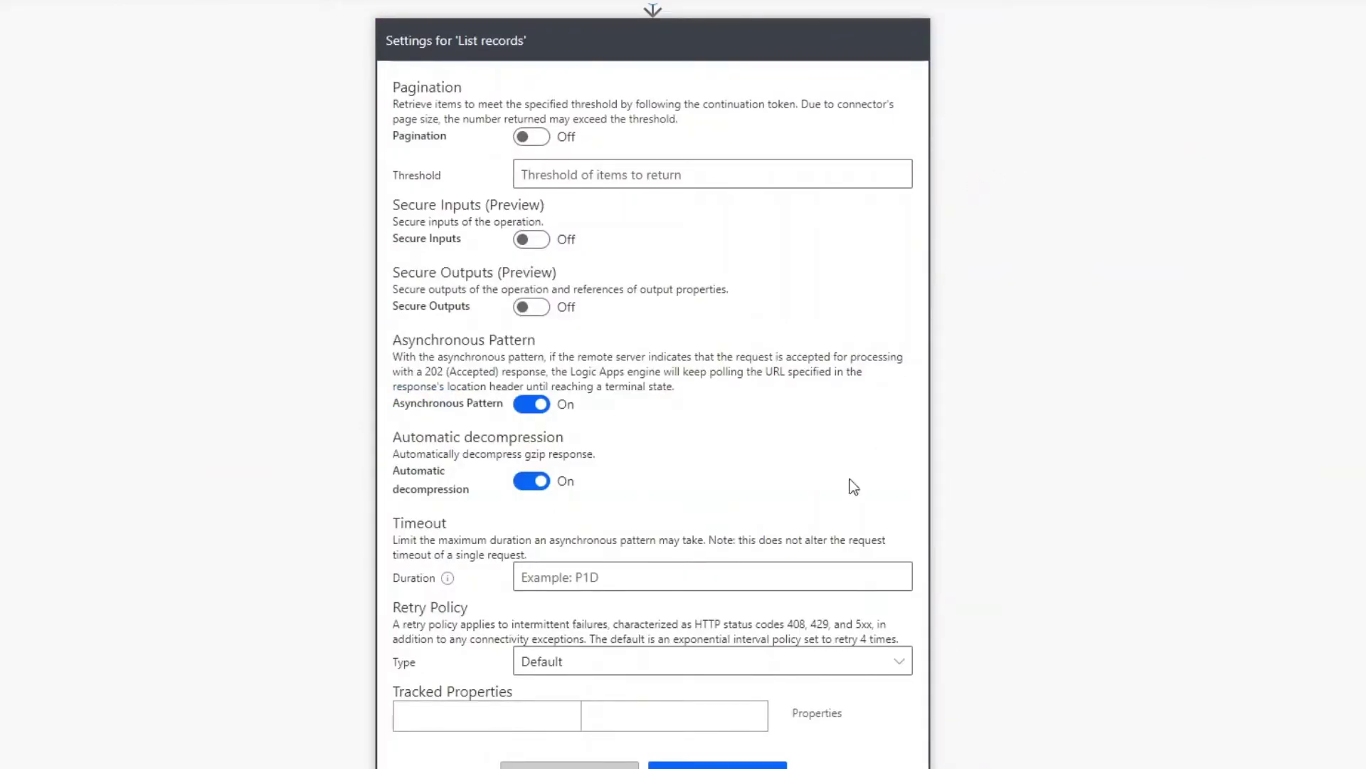
pyautogui.click(718, 765)
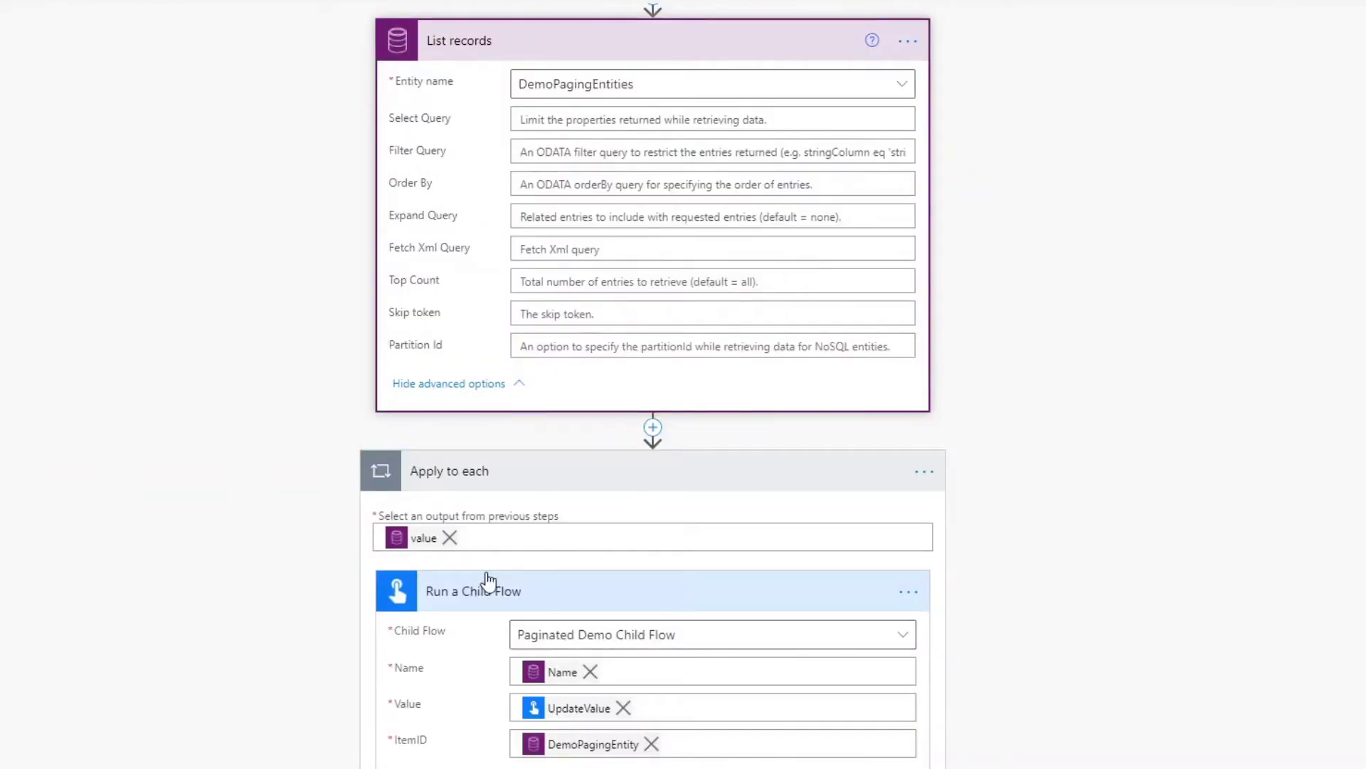
# Expand Initialize SkipToken Variable and examine its name, type and initial value.
pyautogui.scroll(-5, 209, 650)
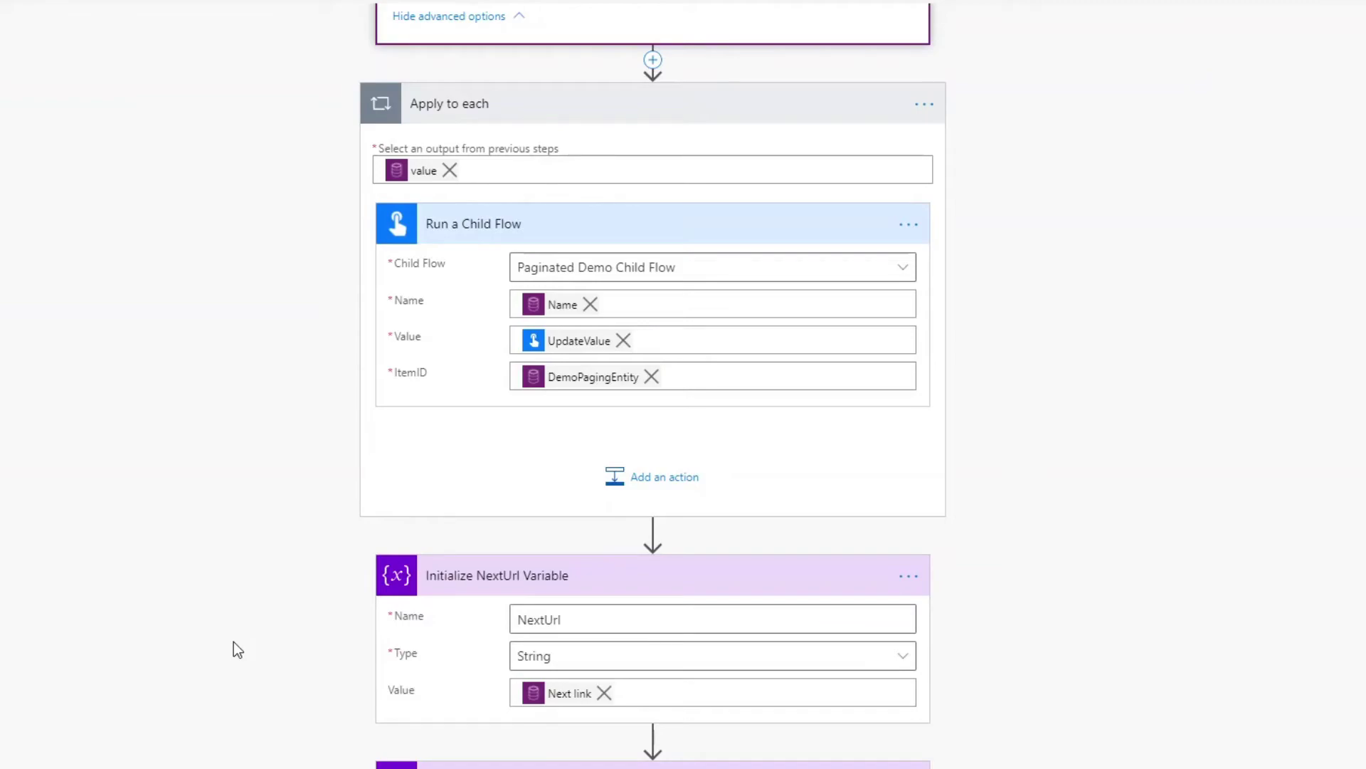
pyautogui.scroll(-2, 234, 642)
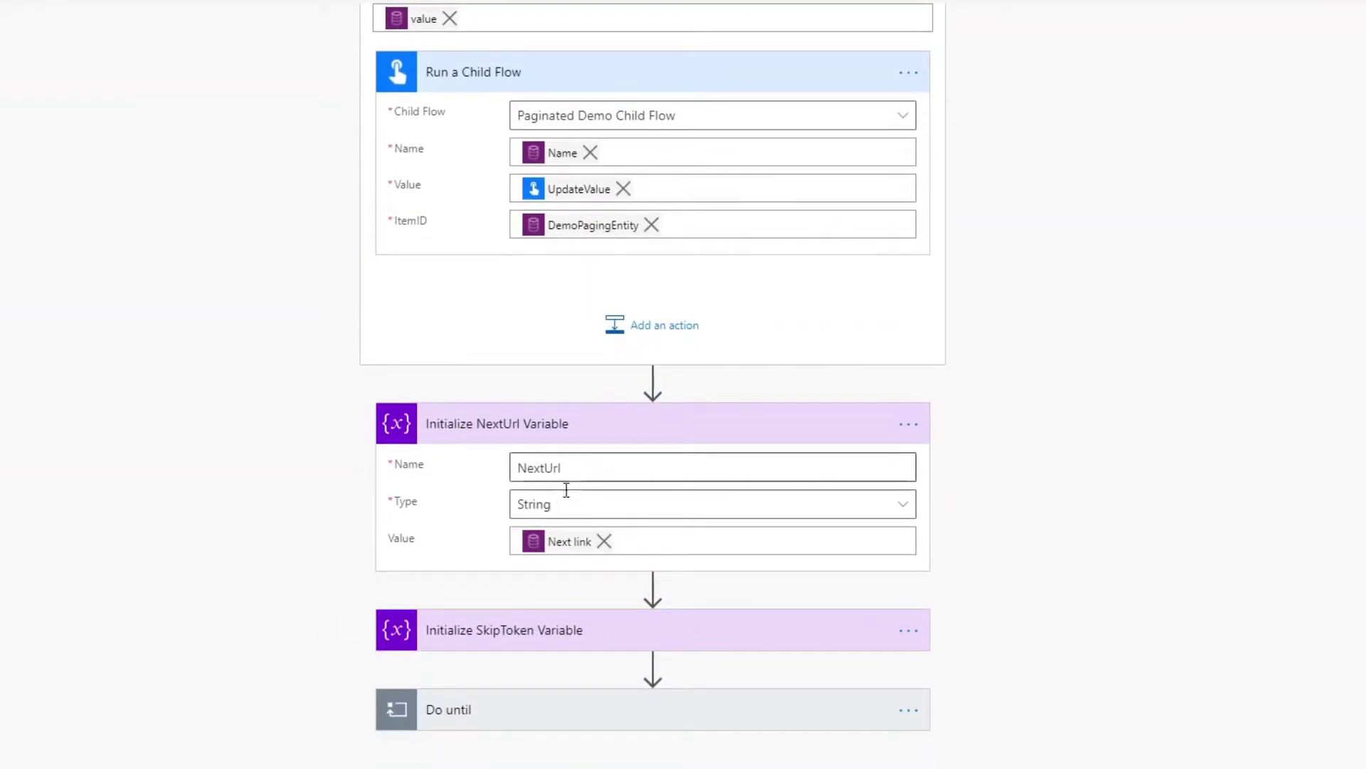
pyautogui.click(567, 637)
pyautogui.scroll(-2, 352, 613)
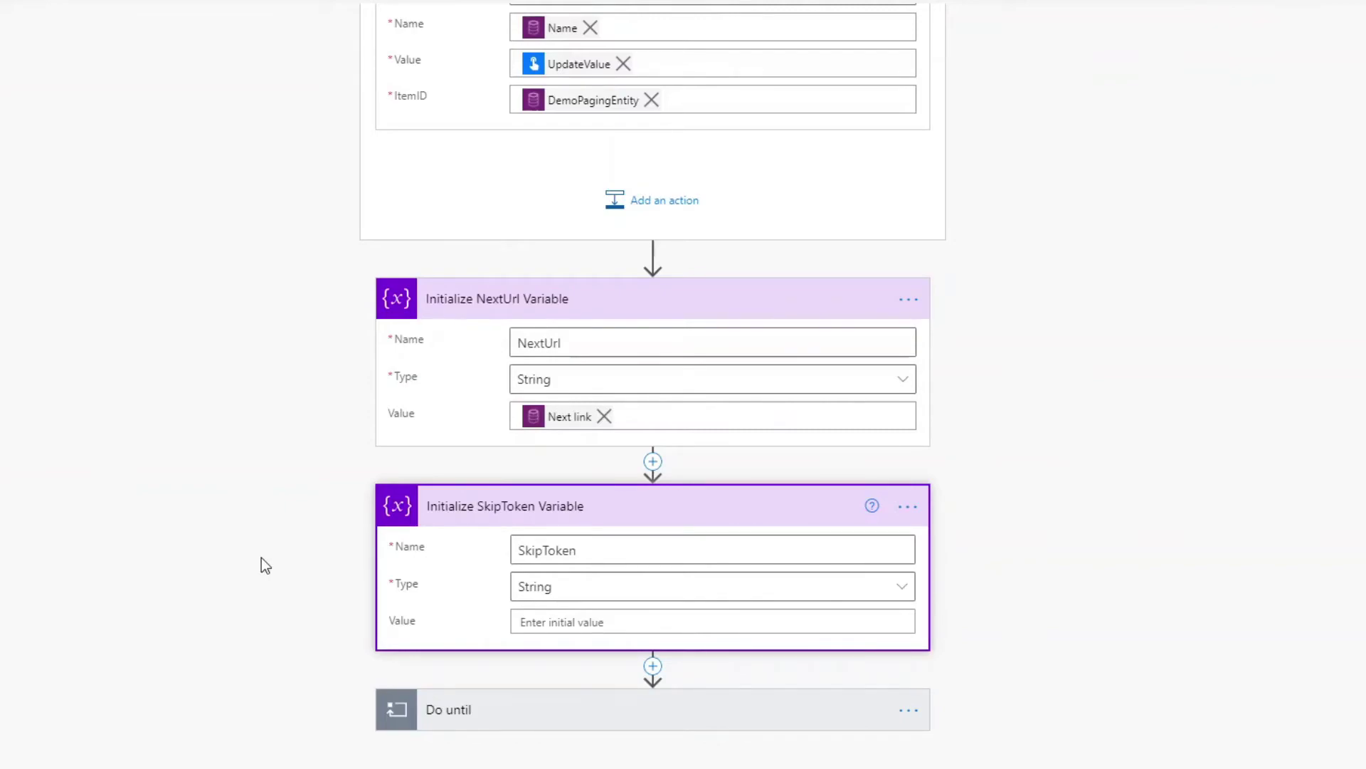
# Expand the Do until loop and examine its NextUrl condition and the actions inside it.
pyautogui.click(402, 703)
pyautogui.click(562, 720)
pyautogui.scroll(-6, 344, 626)
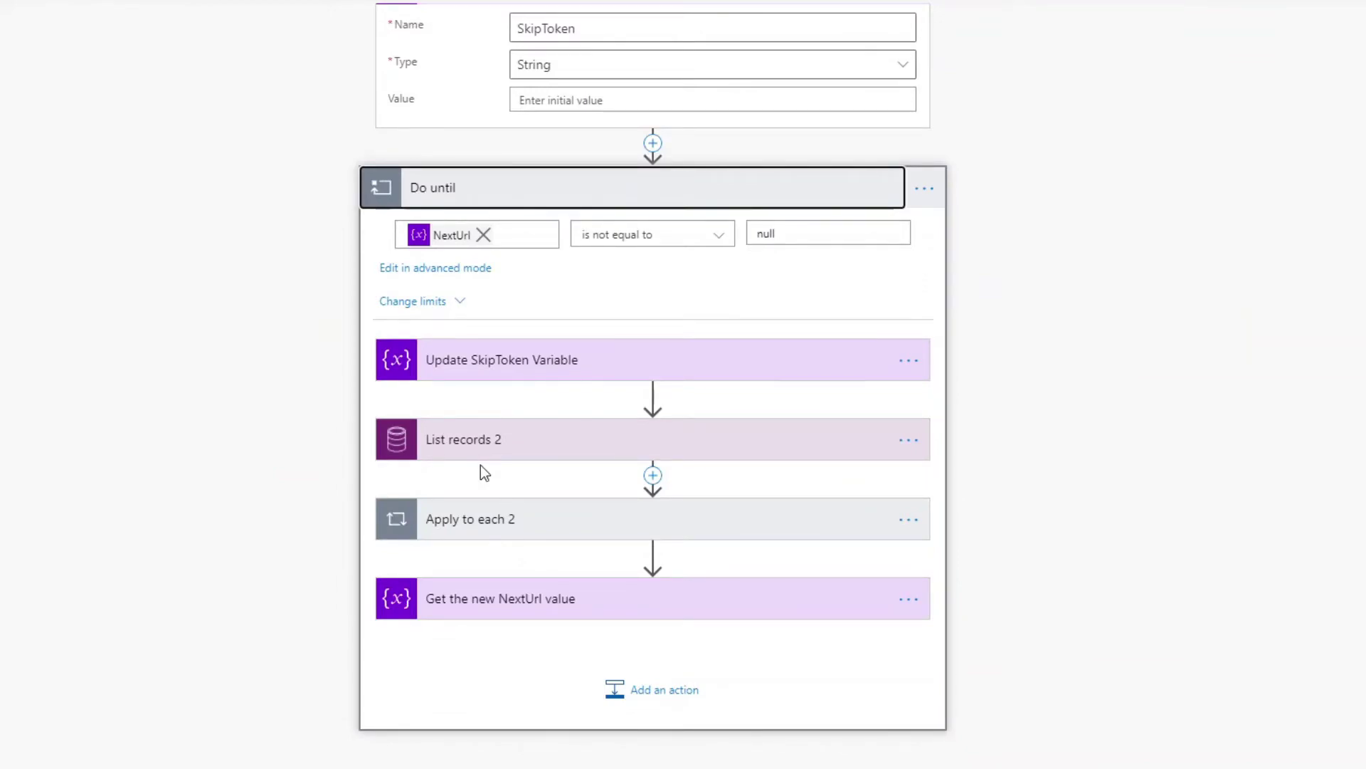
pyautogui.moveTo(440, 247)
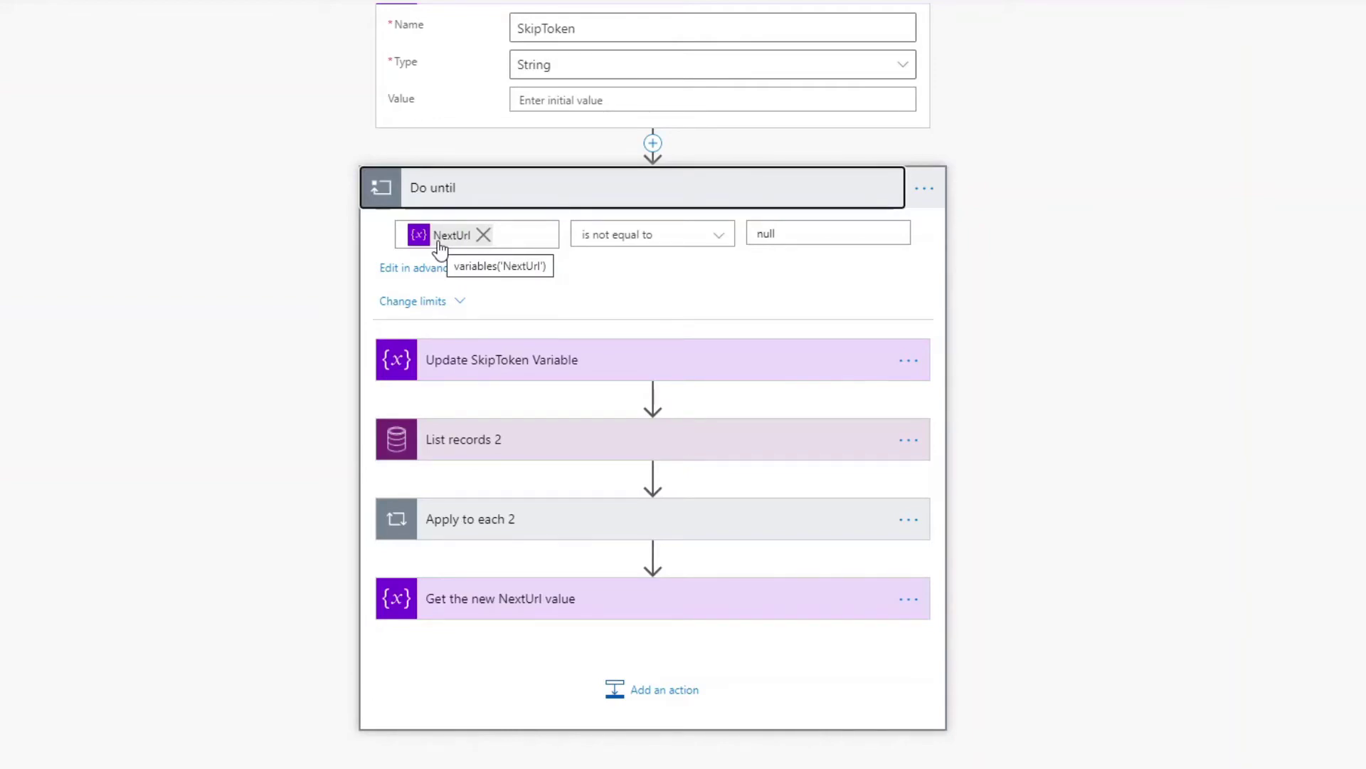
# Show the advanced options of List records 2 and check its Skip token field.
pyautogui.click(472, 443)
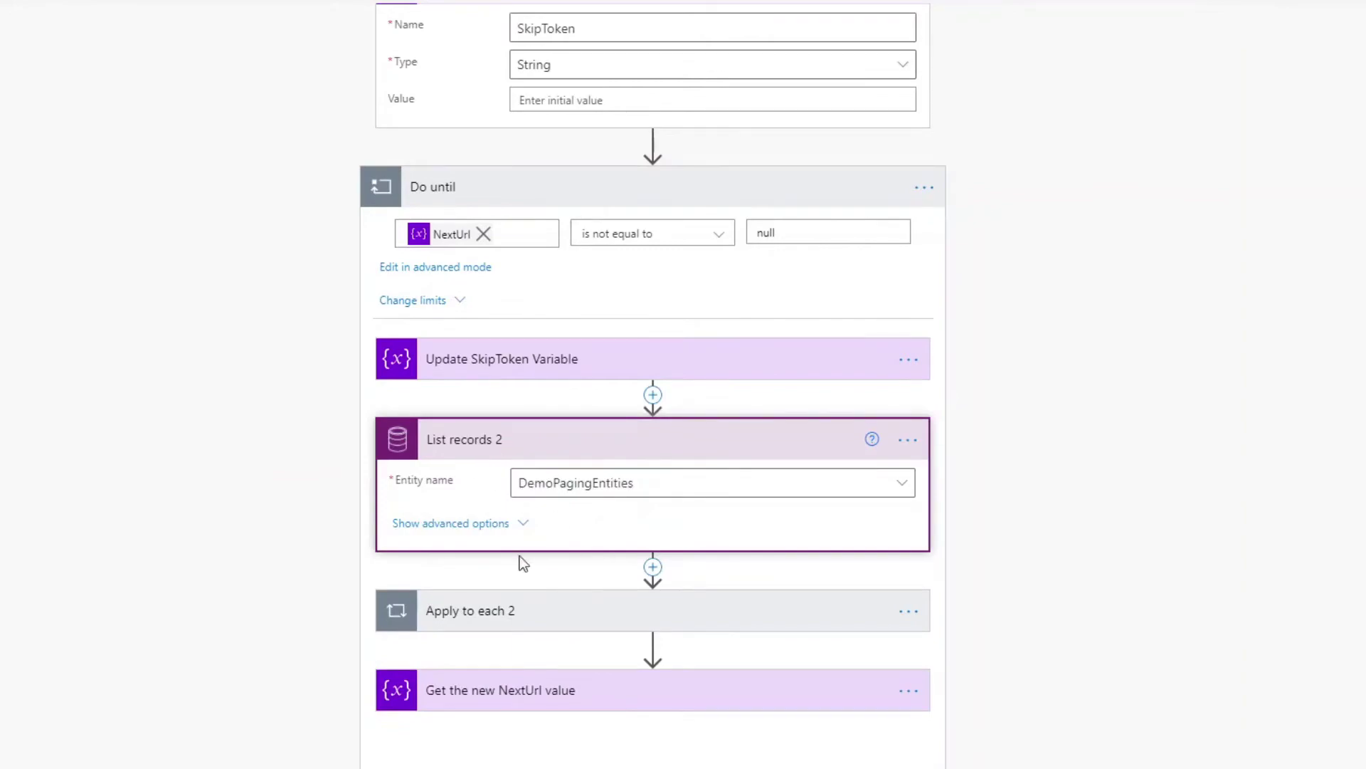
pyautogui.click(464, 527)
pyautogui.scroll(-2, 320, 563)
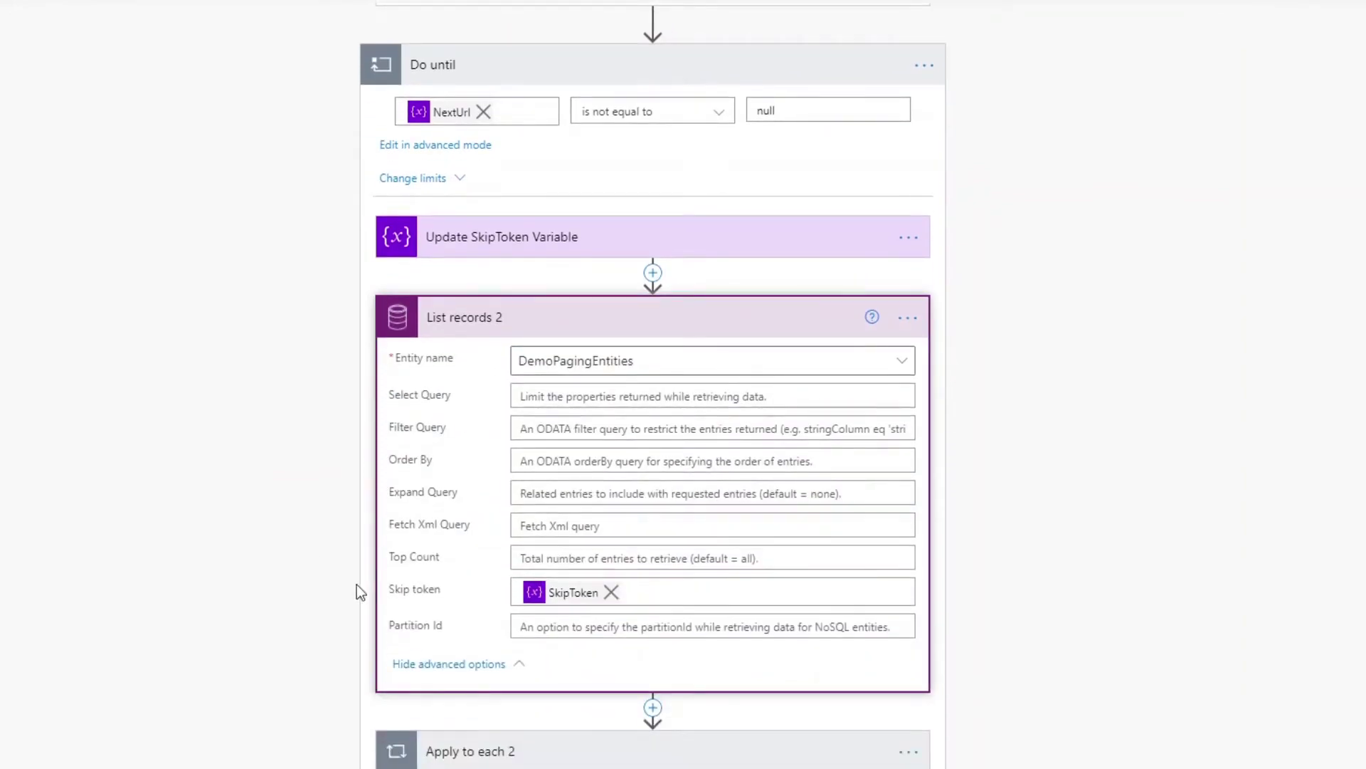
pyautogui.moveTo(574, 602)
# Expand Apply to each 2 and review the inputs of its Run a Child Flow 2 action.
pyautogui.scroll(-3, 448, 626)
pyautogui.click(474, 535)
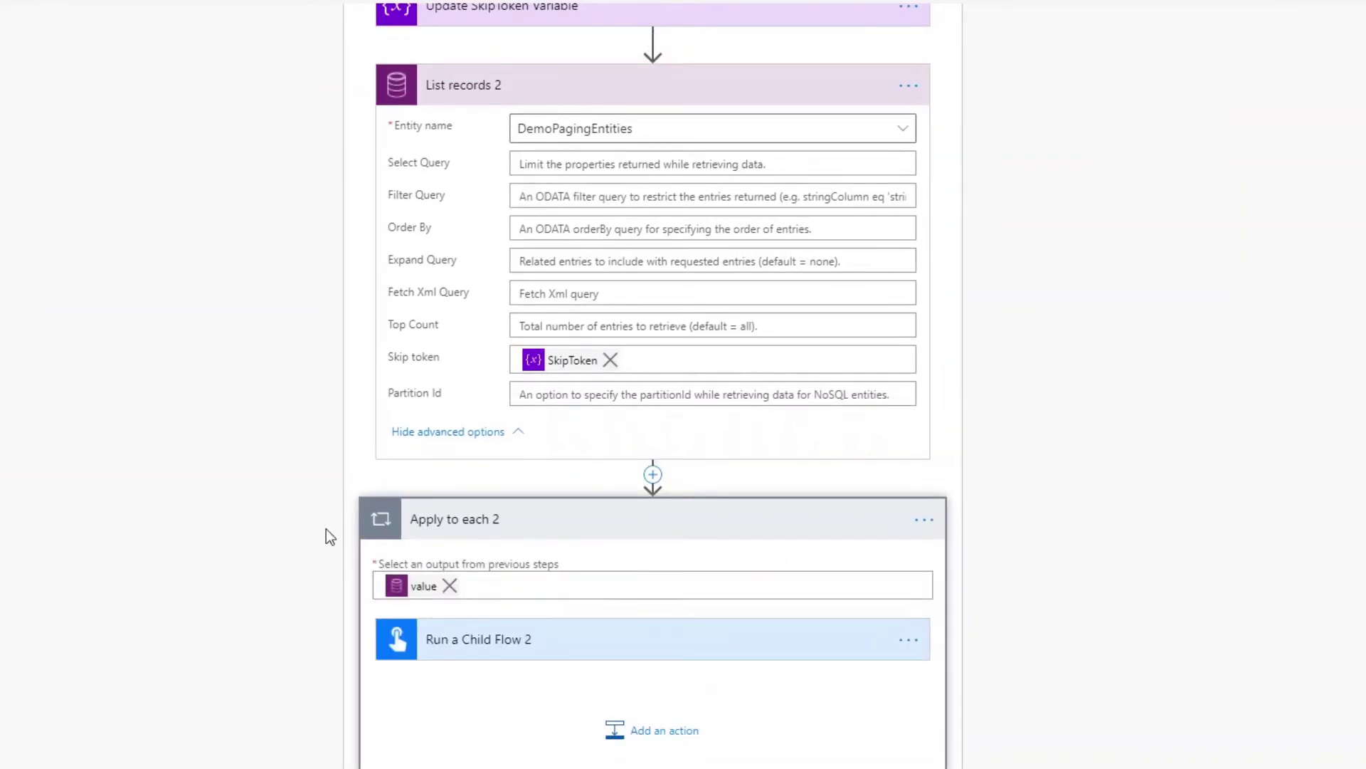
pyautogui.click(470, 650)
pyautogui.scroll(-1, 240, 665)
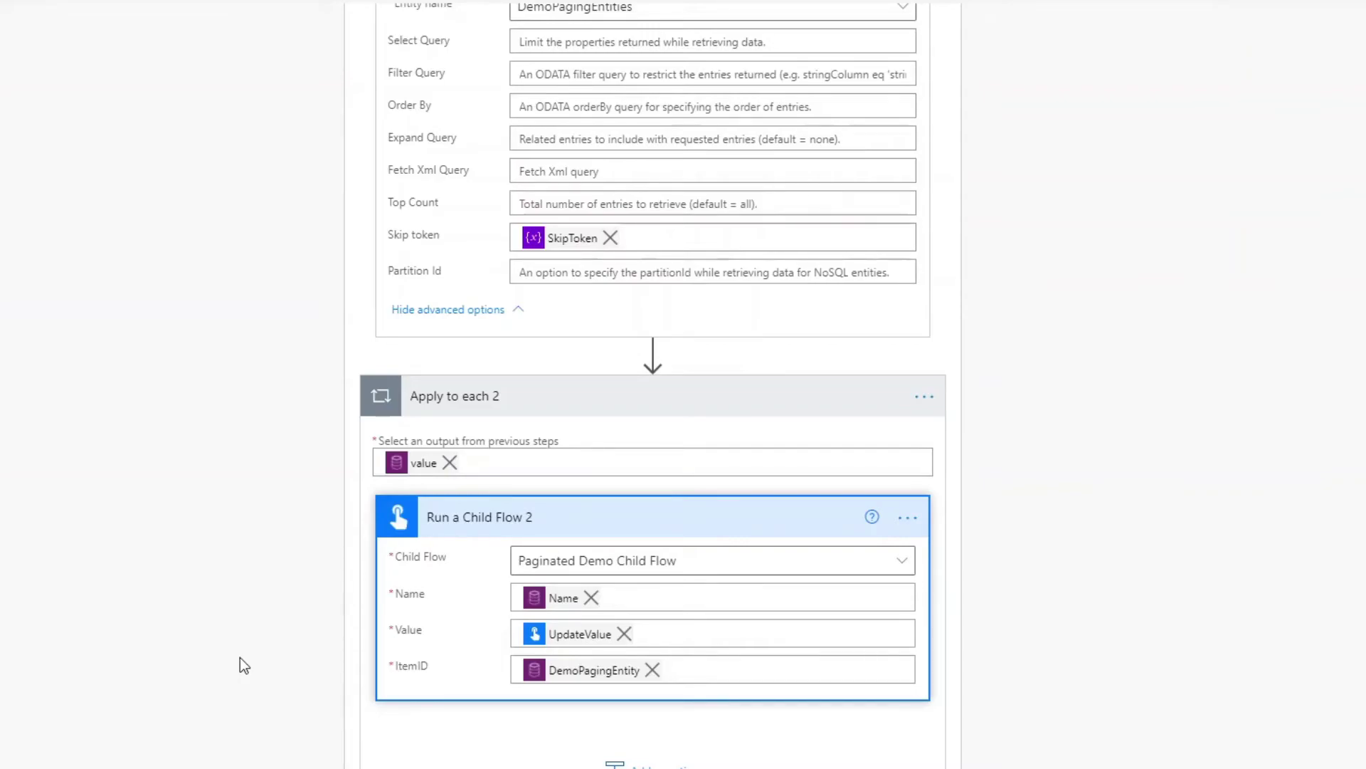
# Examine the Get the new NextUrl value action and the Do until loop's count and timeout limits.
pyautogui.scroll(-4, 271, 641)
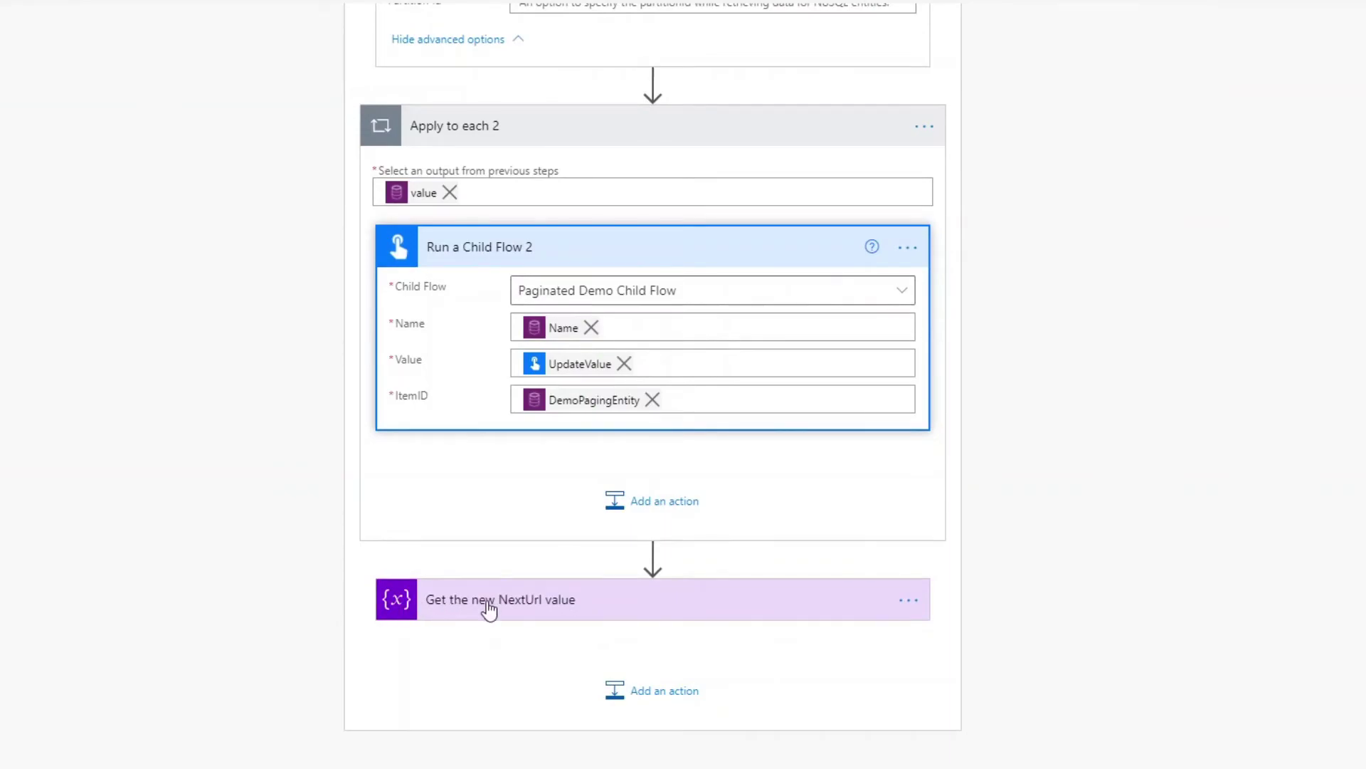
pyautogui.click(488, 610)
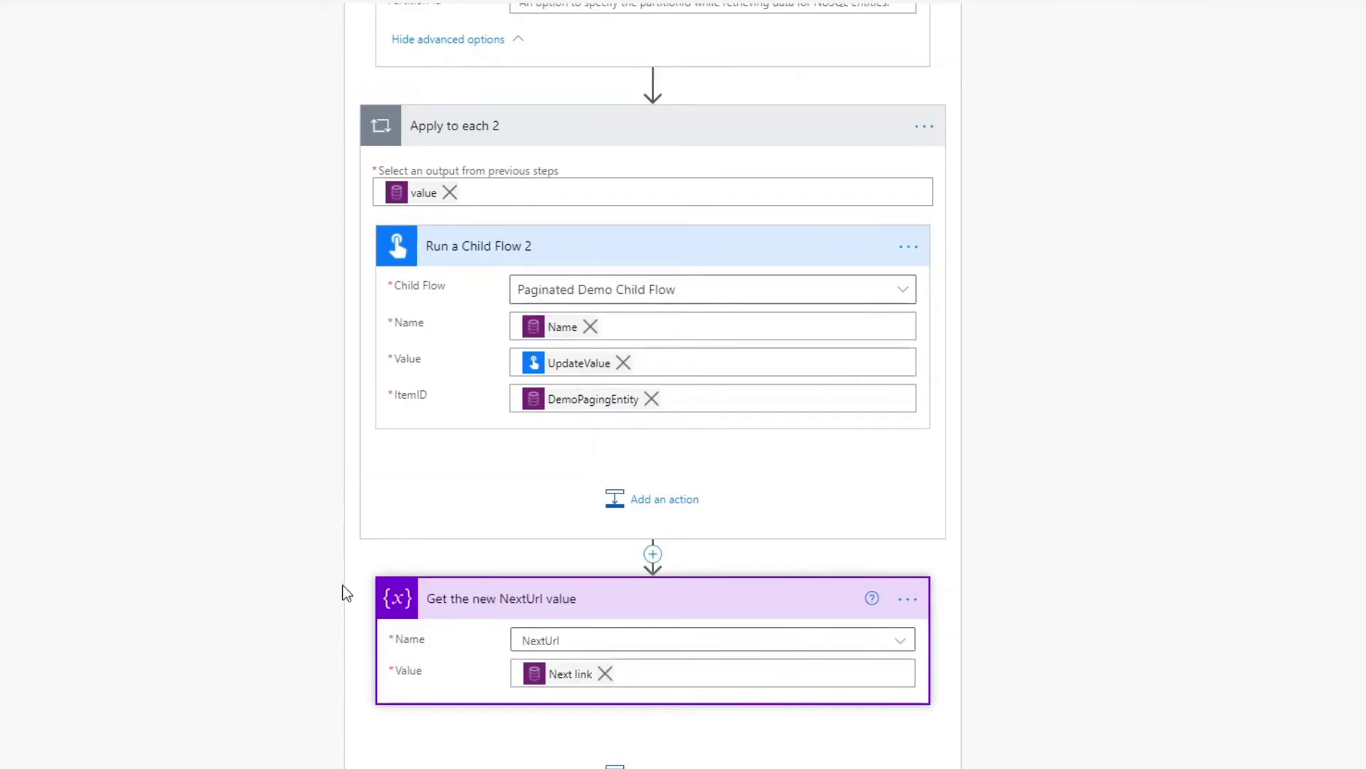
pyautogui.scroll(15, 342, 586)
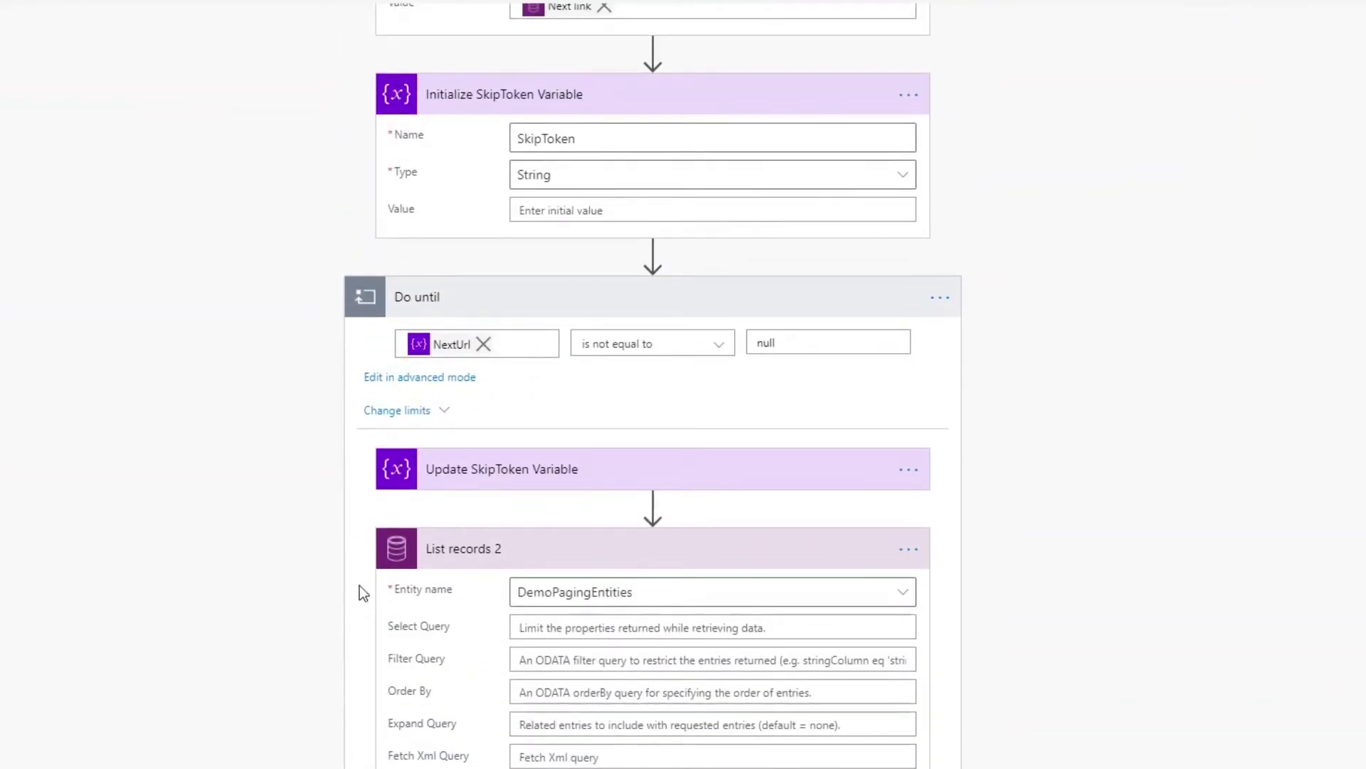
pyautogui.click(431, 419)
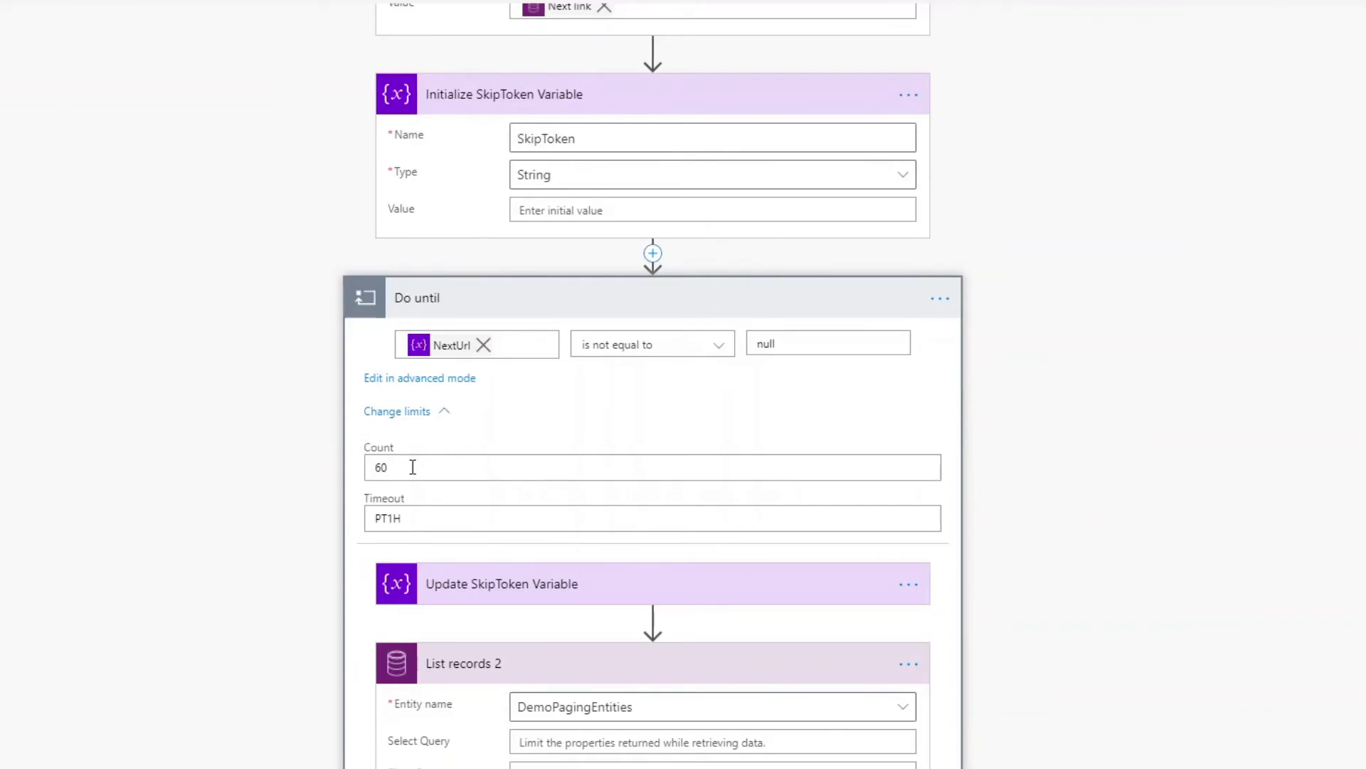
pyautogui.click(425, 518)
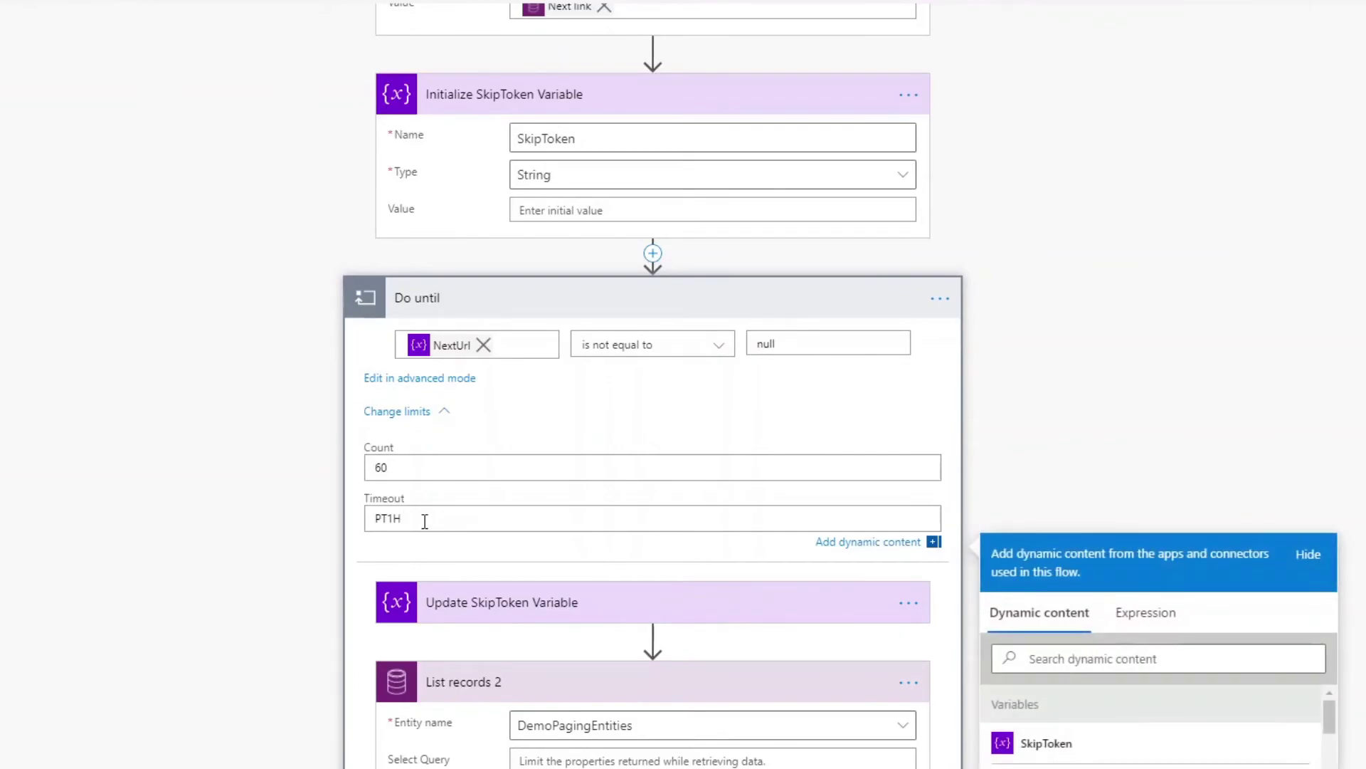
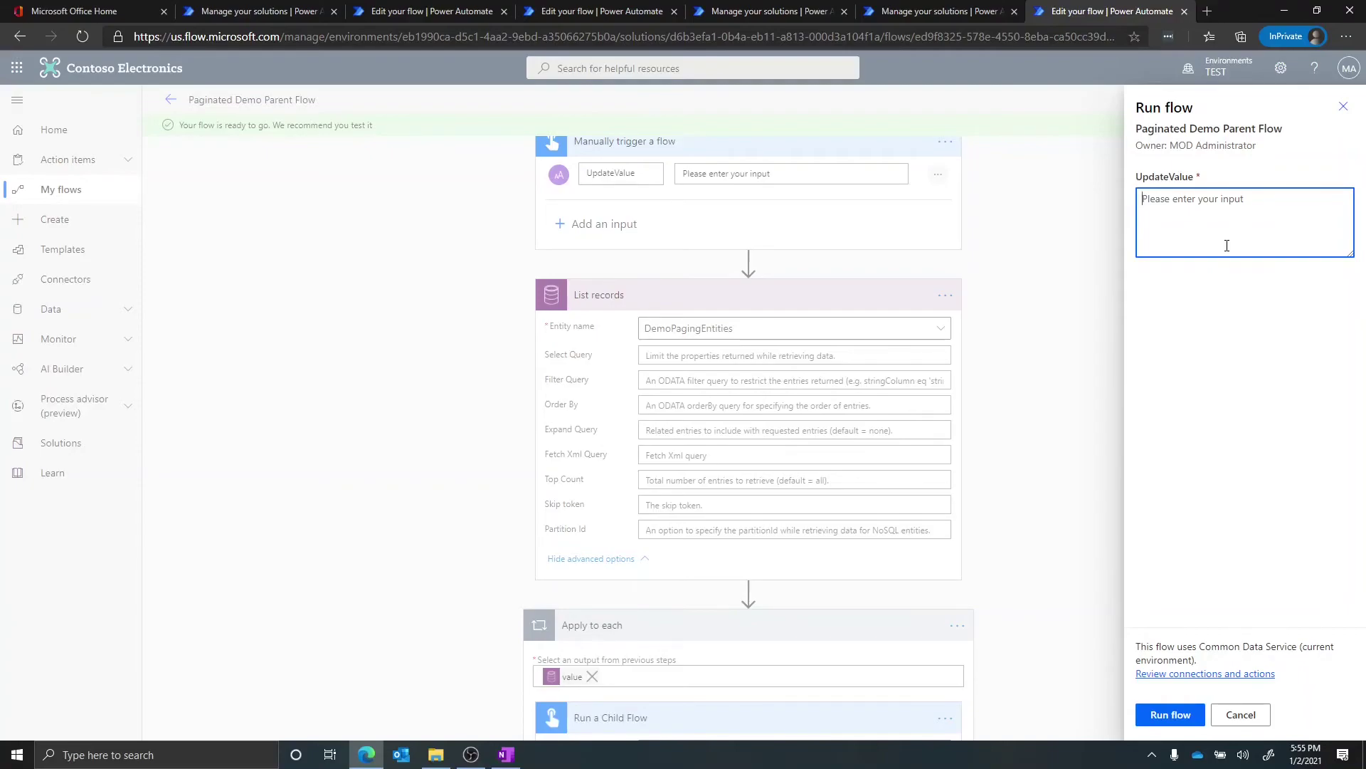
# Run Paginated Demo Parent Flow with the UpdateValue "Testing from Power Automate :)" and open the new run from the run history.
pyautogui.write('Testing from Power Automate :)')
pyautogui.click(1171, 714)
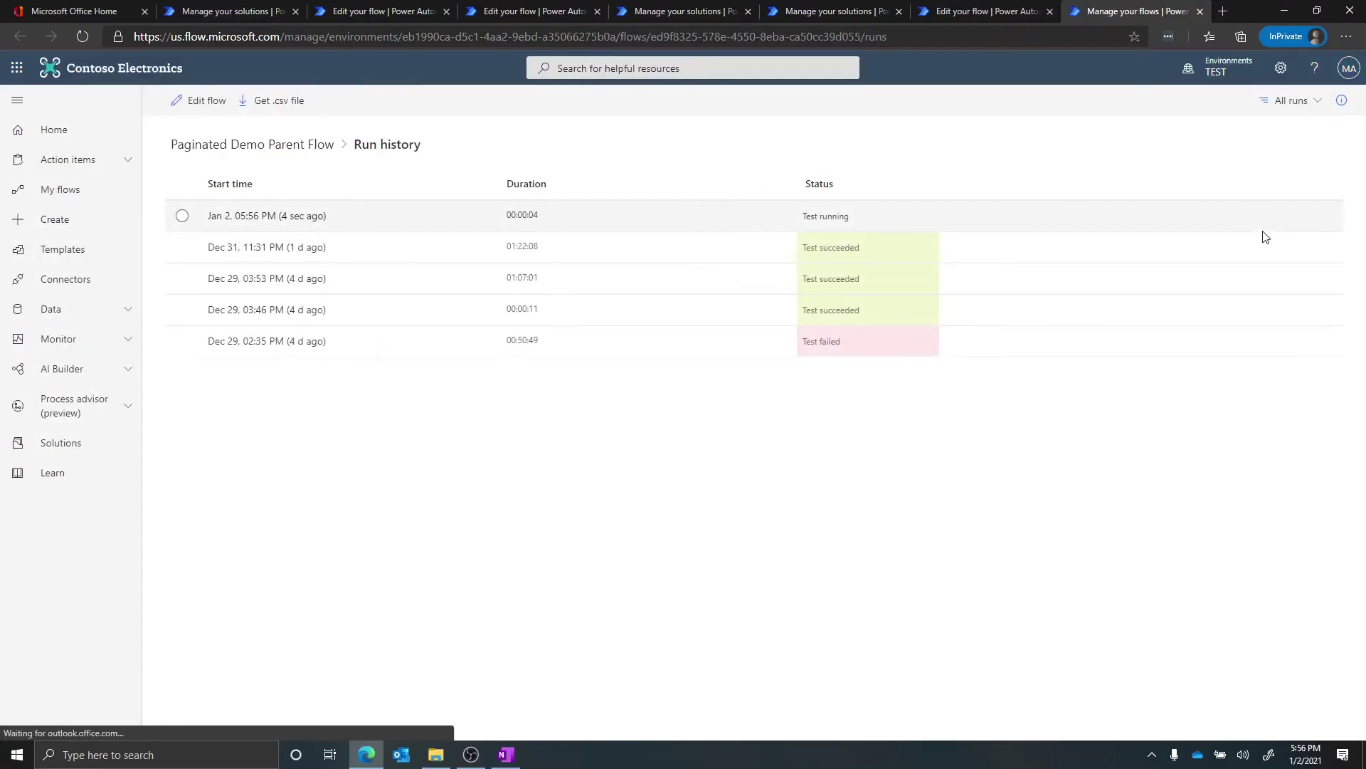
pyautogui.click(311, 223)
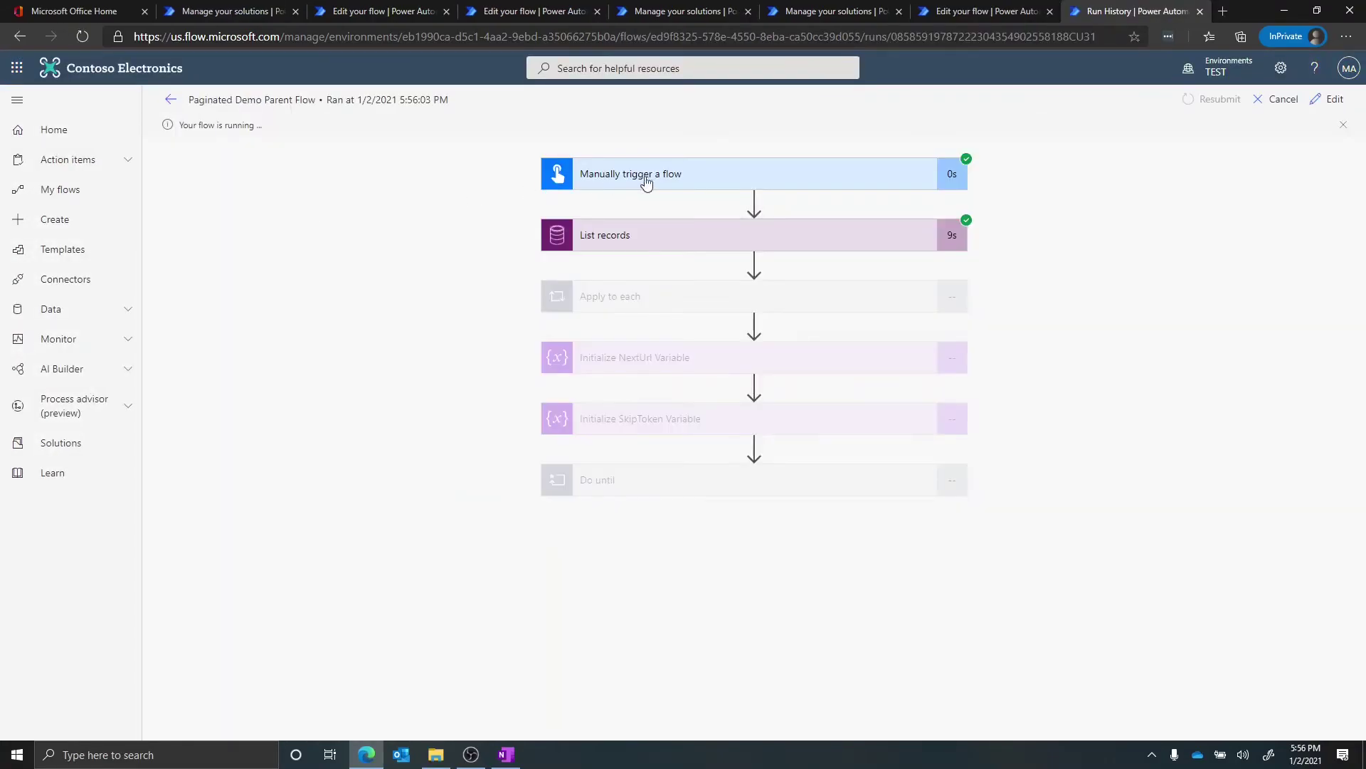
pyautogui.click(684, 242)
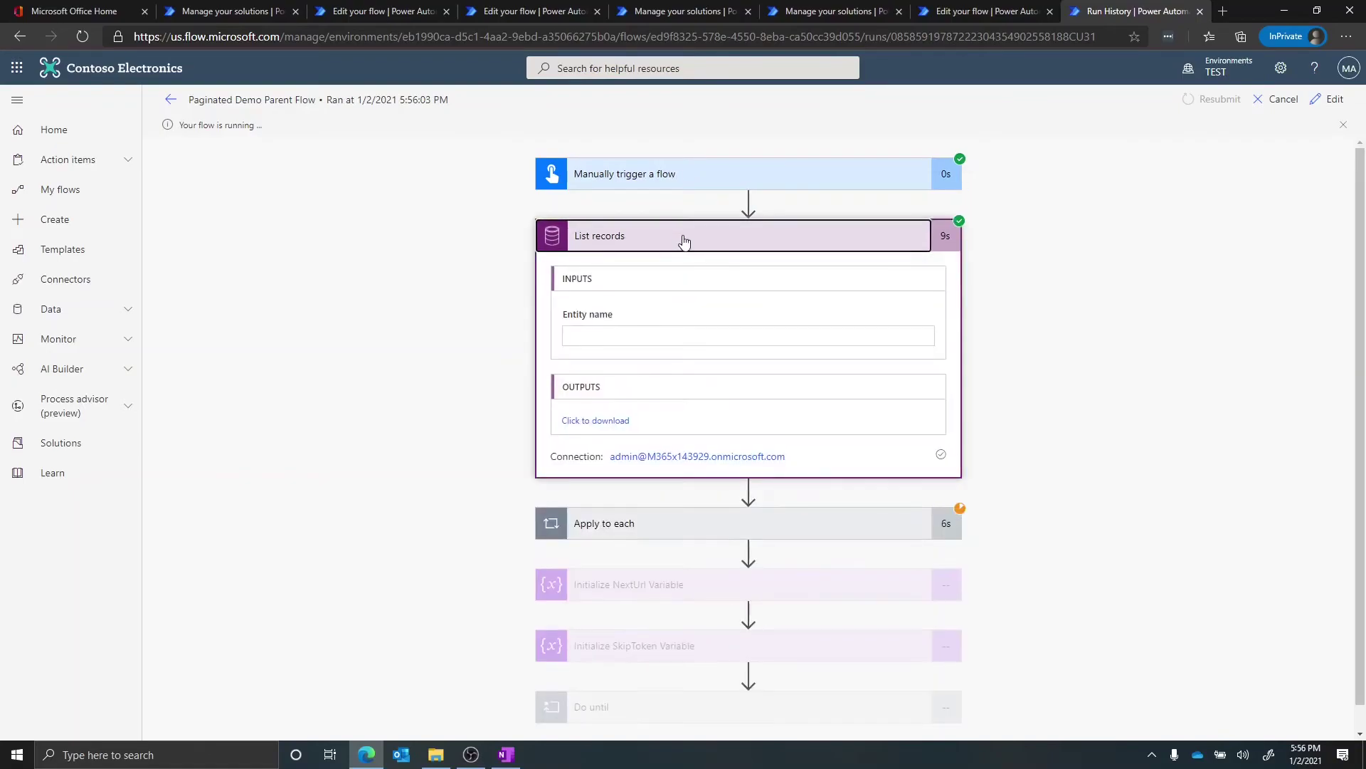
pyautogui.click(609, 422)
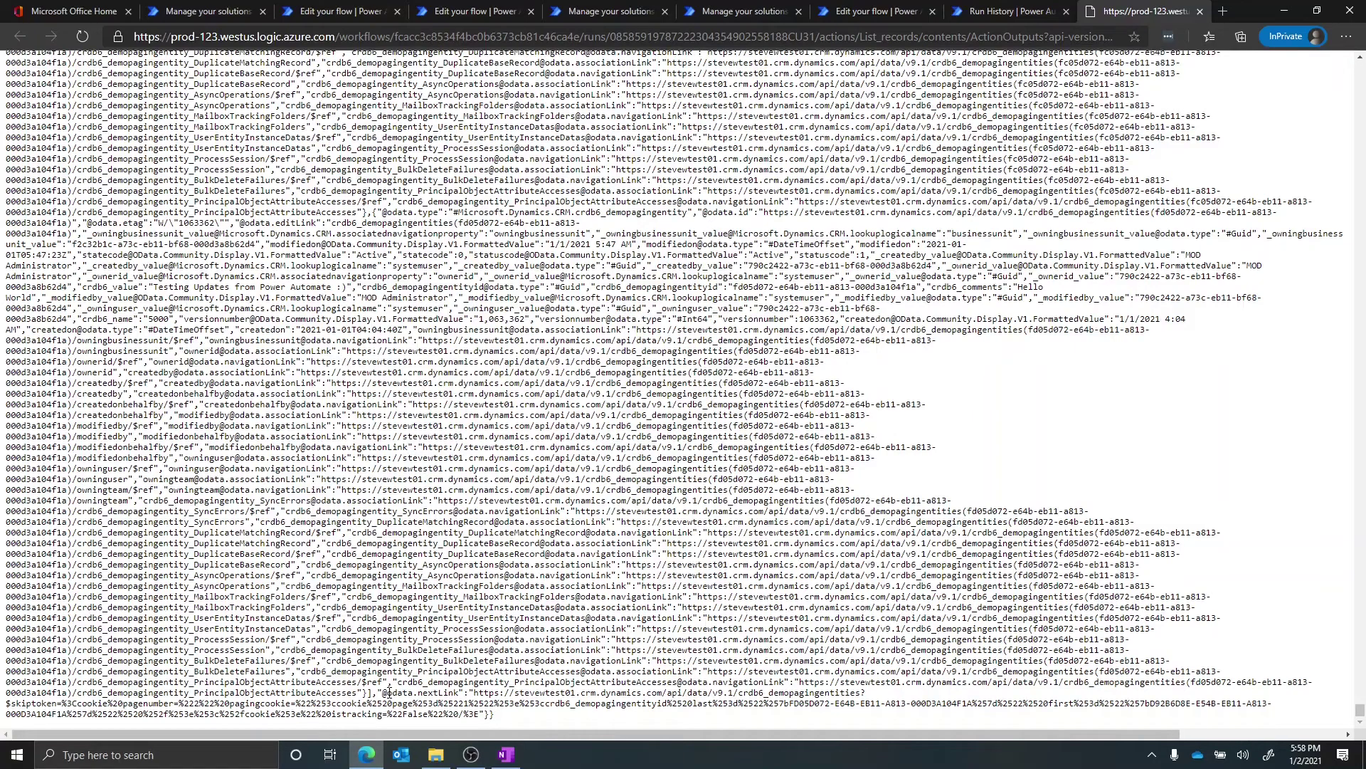
pyautogui.moveTo(389, 692); pyautogui.dragTo(479, 715)
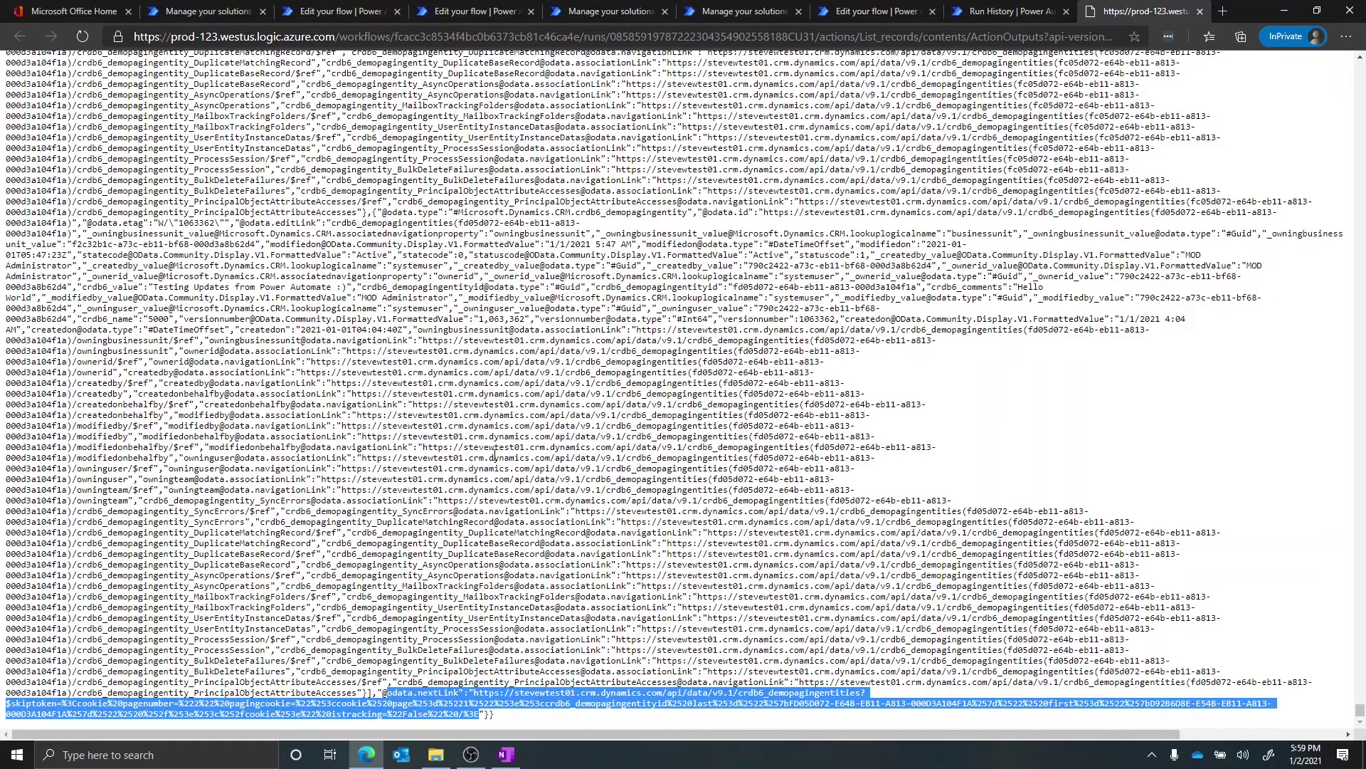
pyautogui.click(45, 708)
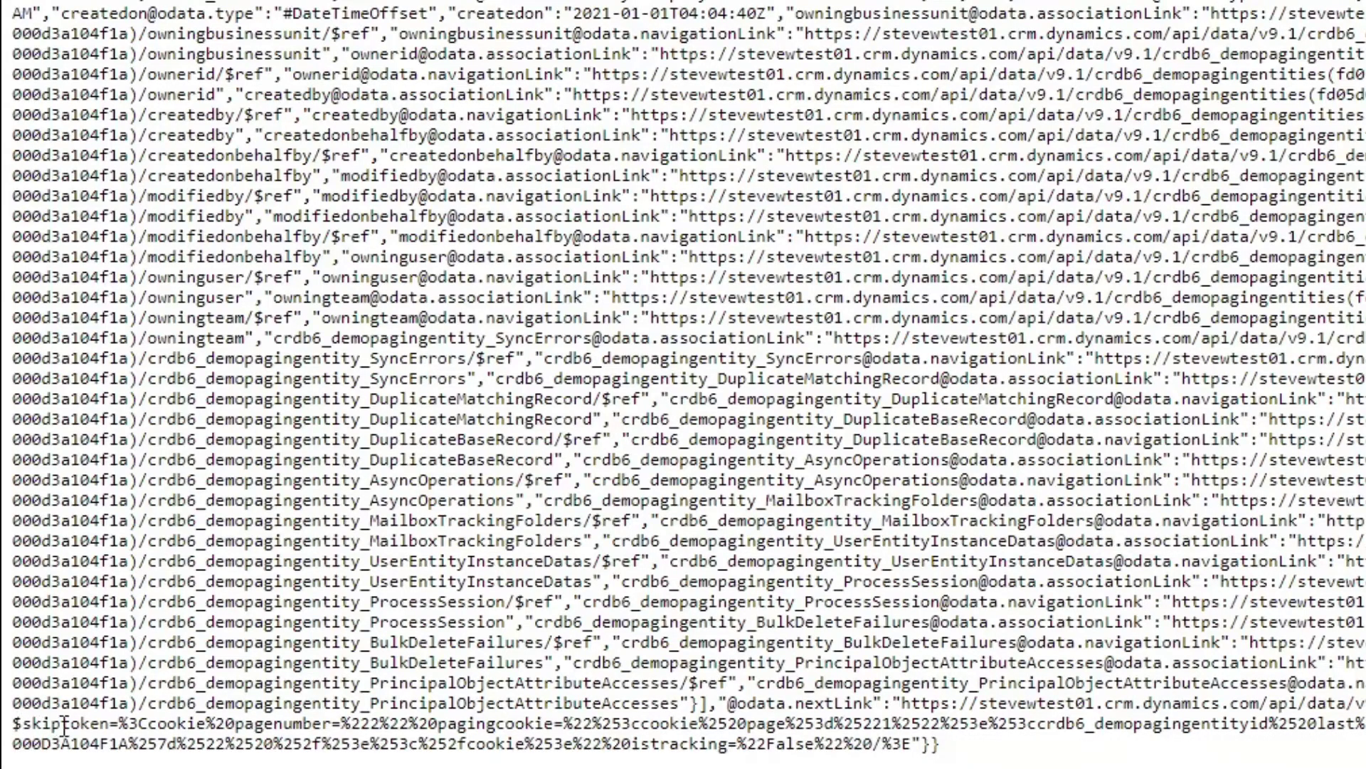
pyautogui.moveTo(12, 723); pyautogui.dragTo(108, 723)
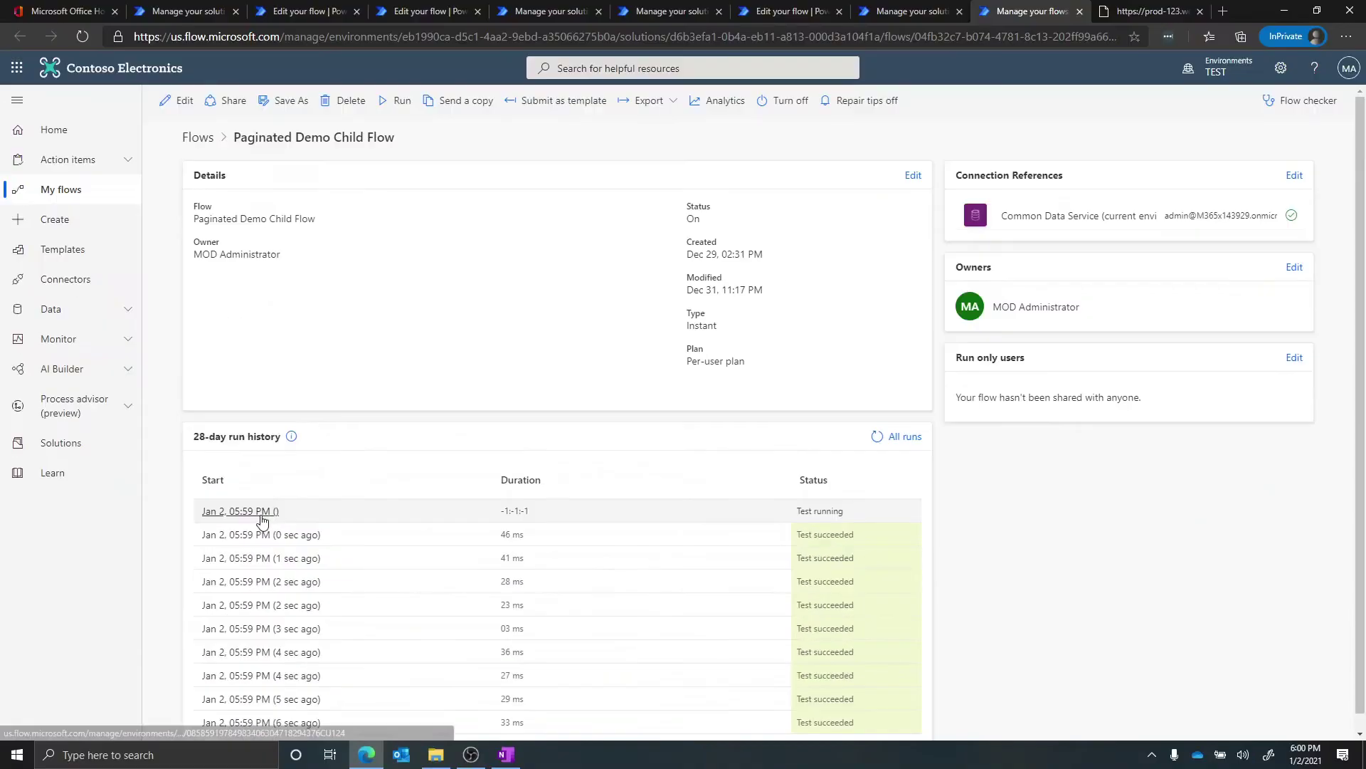
# Open a Paginated Demo Child Flow run and examine its trigger outputs and the Update a record inputs.
pyautogui.click(201, 380)
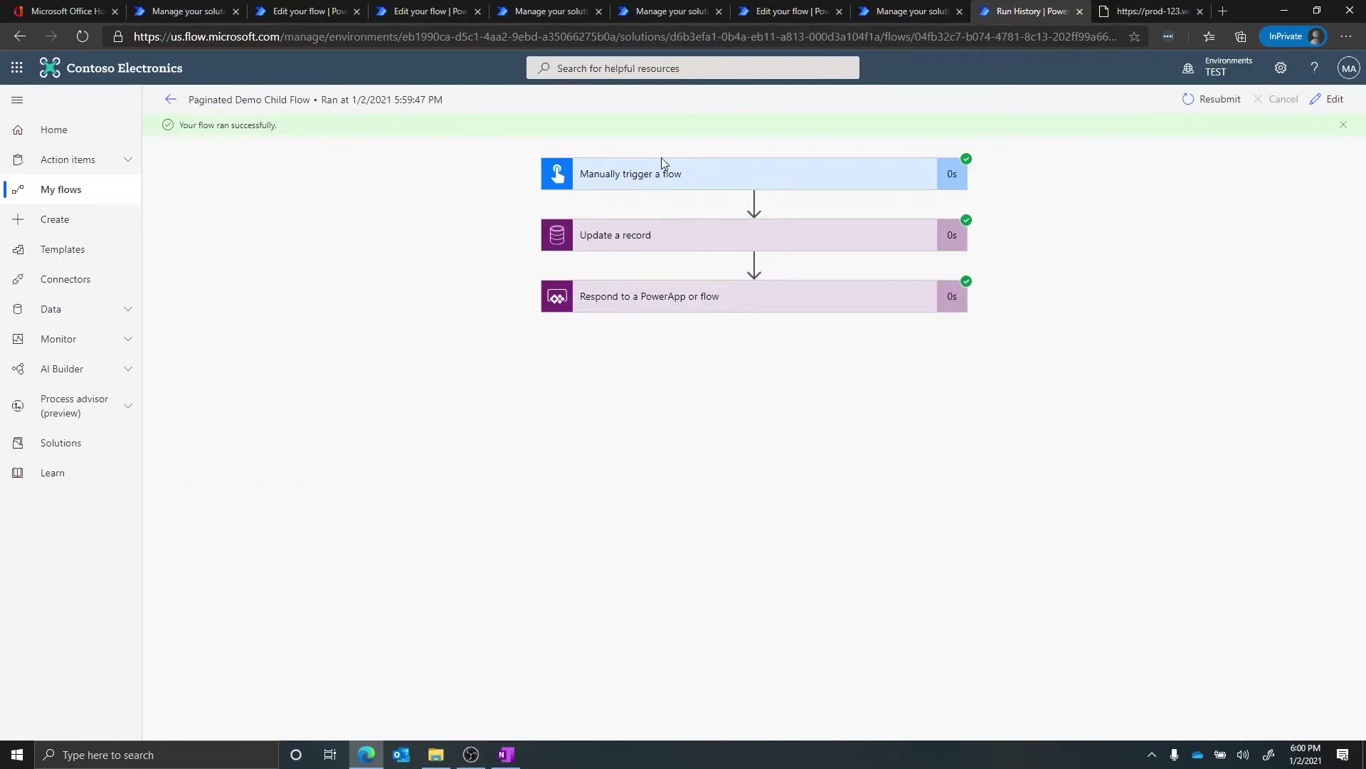
pyautogui.click(672, 184)
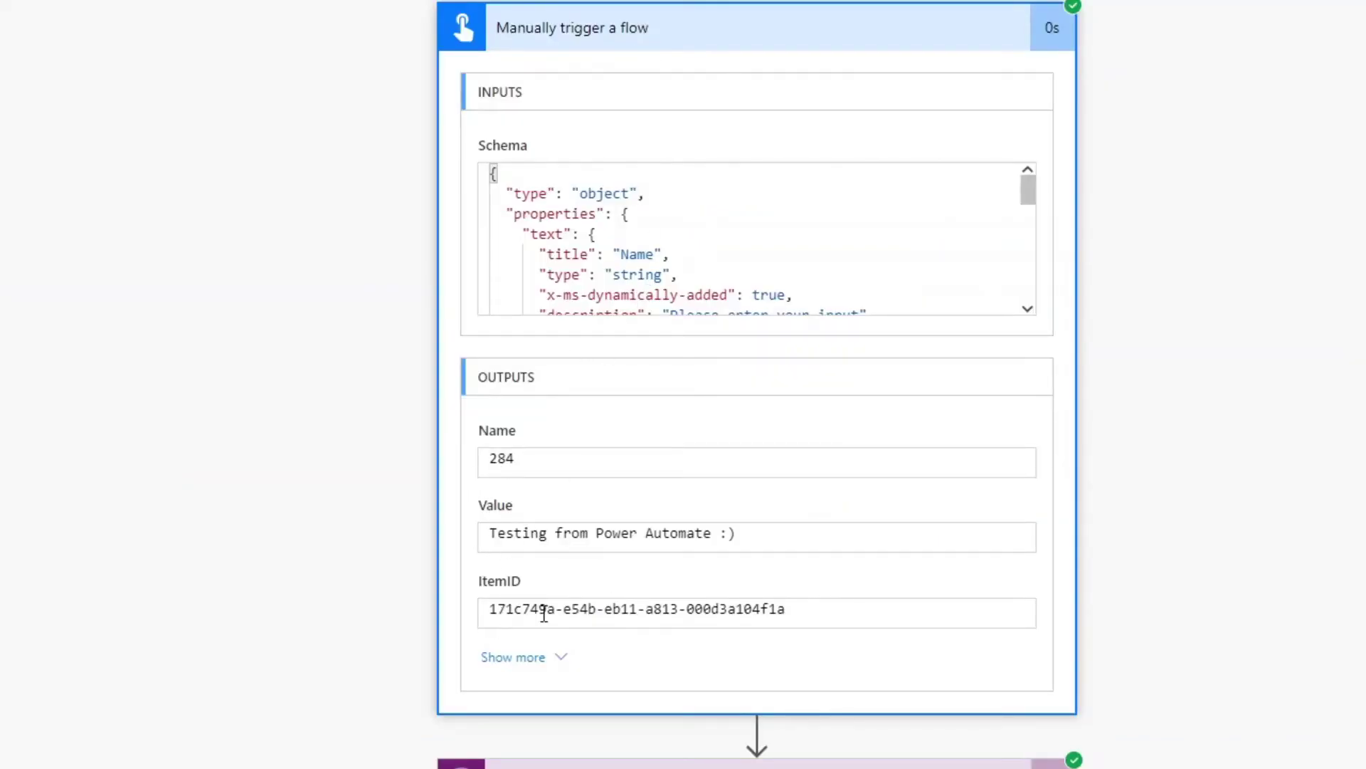
pyautogui.scroll(-1, 524, 714)
pyautogui.scroll(-2, 349, 613)
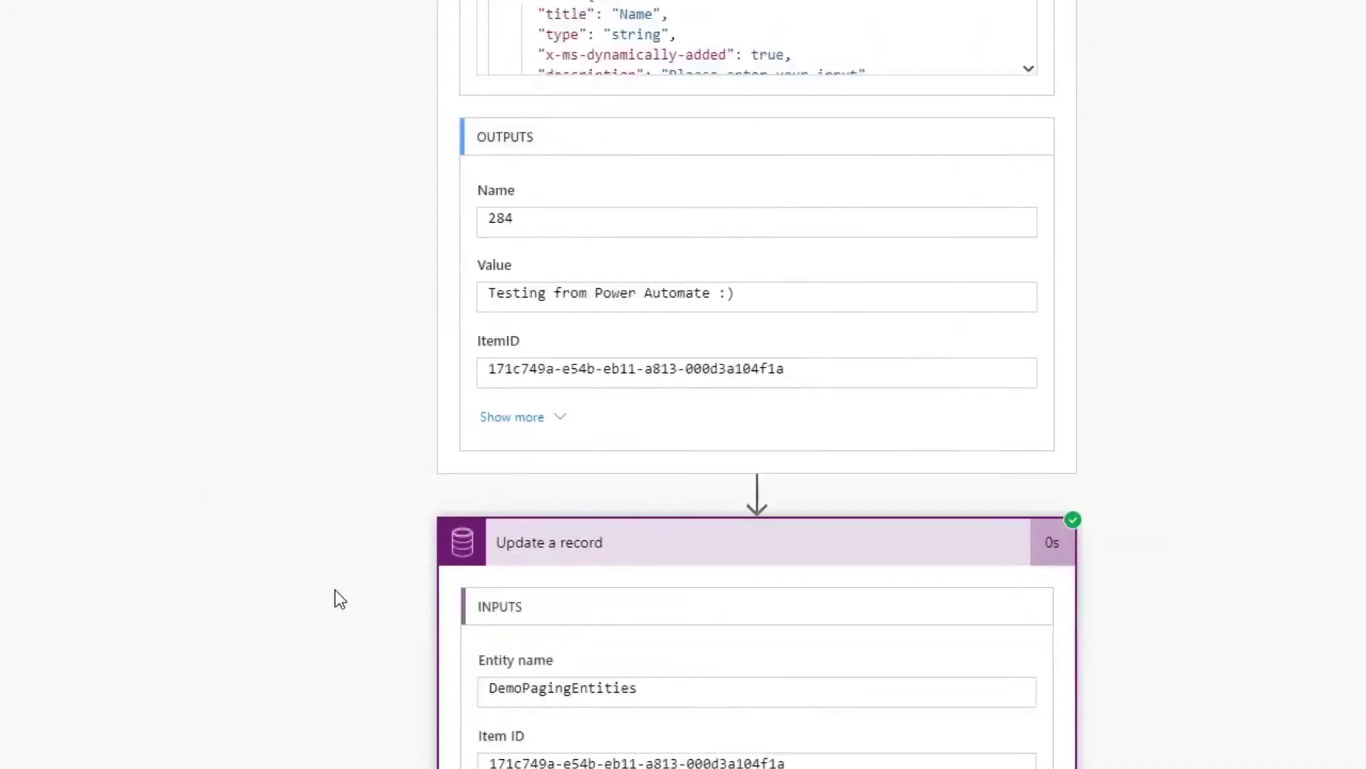
pyautogui.scroll(-5, 336, 591)
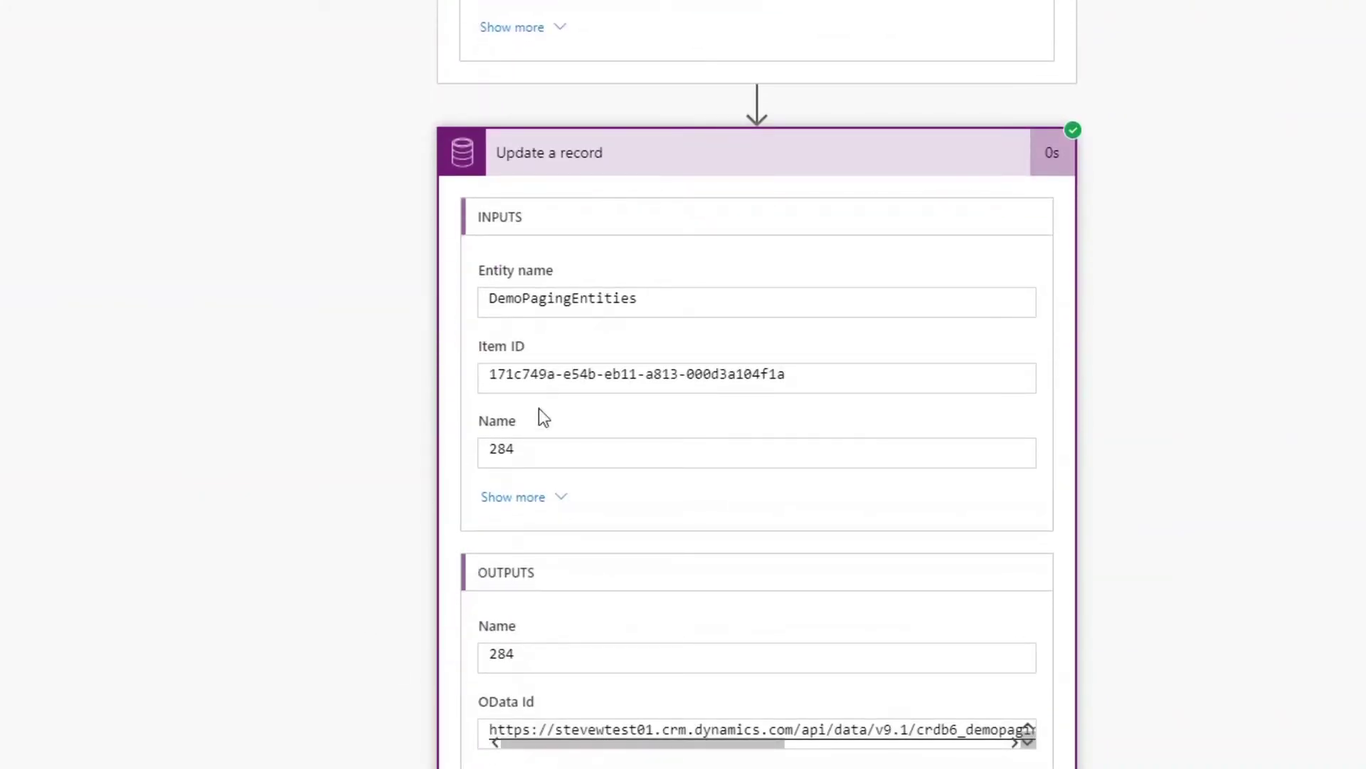
pyautogui.moveTo(524, 447); pyautogui.dragTo(488, 448)
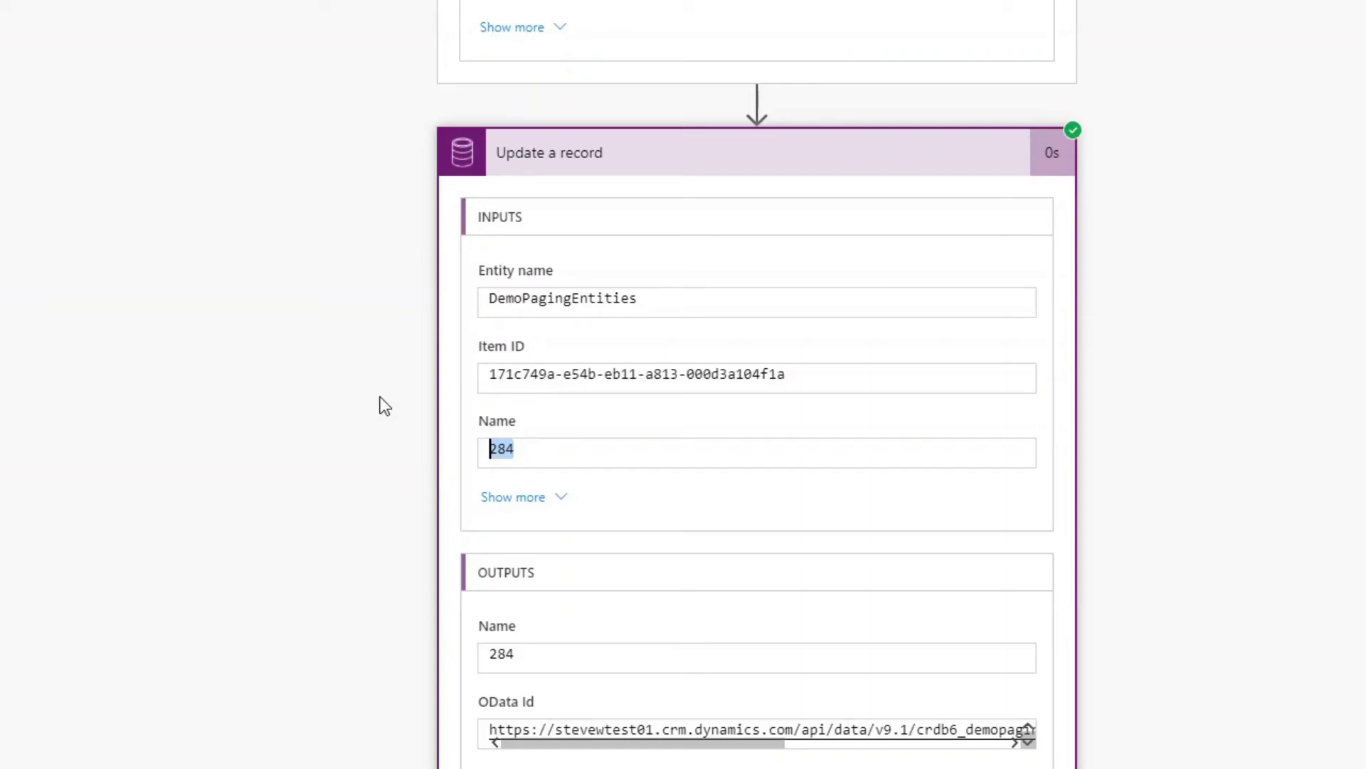